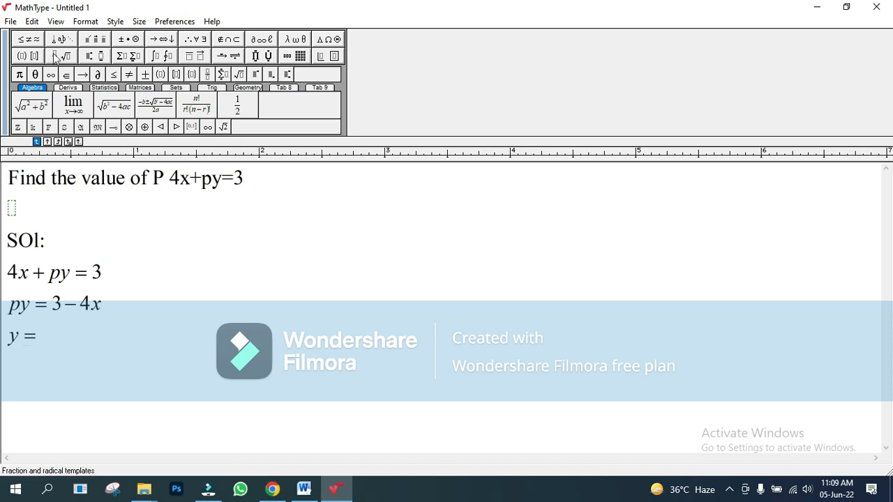
- Write y = (3−4x)/p as a fraction and begin the following line with y = 3/p
type("3-4x")
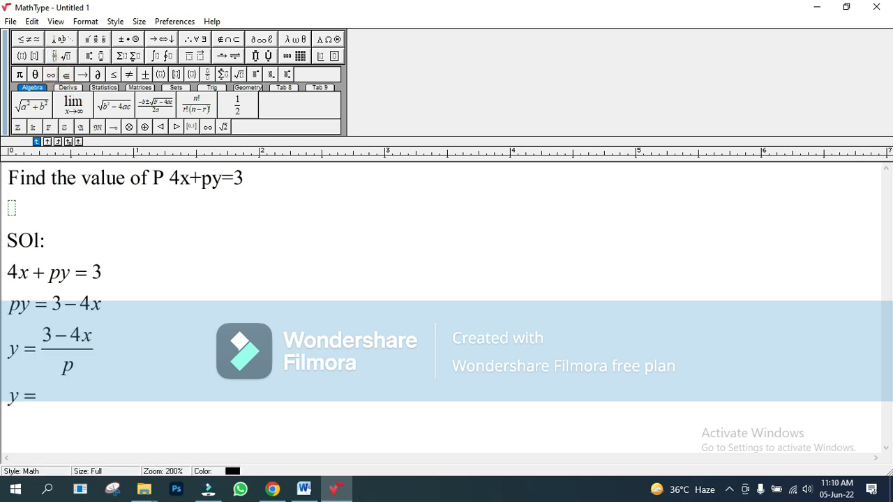
left_click(54, 56)
left_click(57, 77)
type("3")
key("Tab")
type("p")
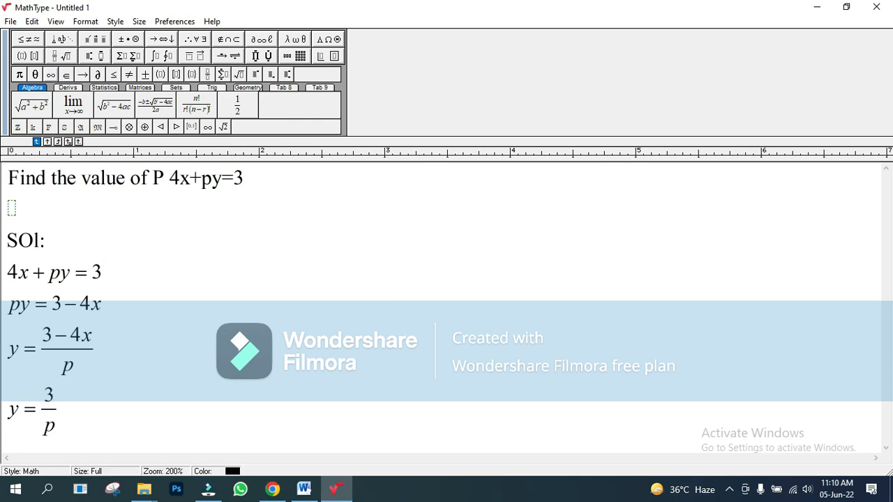
- Complete the y = 3/p line with − (4/p)x and start a new line beginning with y =
left_click(60, 54)
left_click(58, 77)
type("4/p")
key("Tab")
type("x")
key("Return")
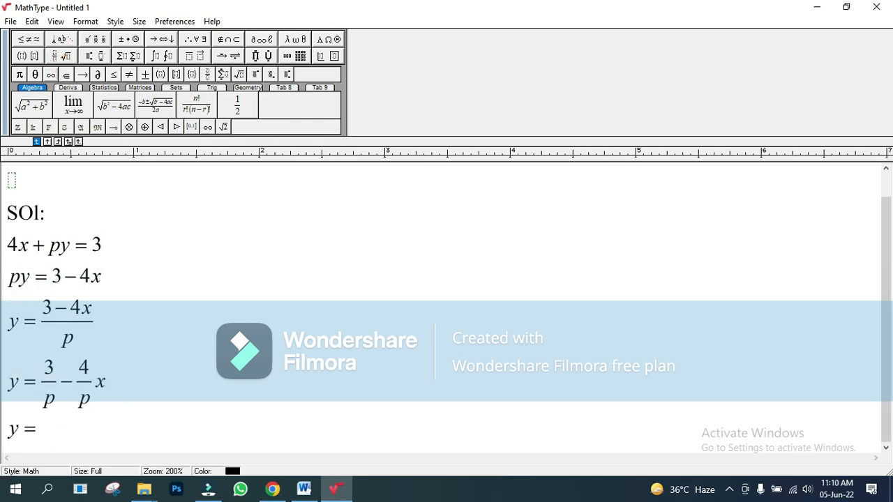
- Copy the expression 3/p − (4/p)x to the new line and rearrange it as y = −(4/p)x + 3/p
left_click_drag(113, 381, 40, 383)
key("ctrl+c")
left_click(40, 430)
key("ctrl+v")
left_click_drag(58, 412, 42, 417)
key("ctrl+x")
left_click(112, 417)
type("+")
key("ctrl+v")
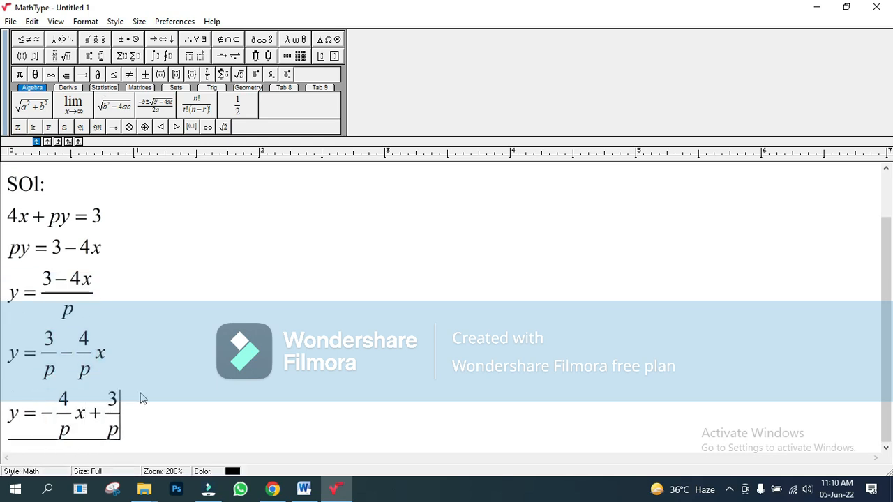
- Add the note "∵ y=mx+c" beside the y = 3/p − (4/p)x line
left_click(143, 350)
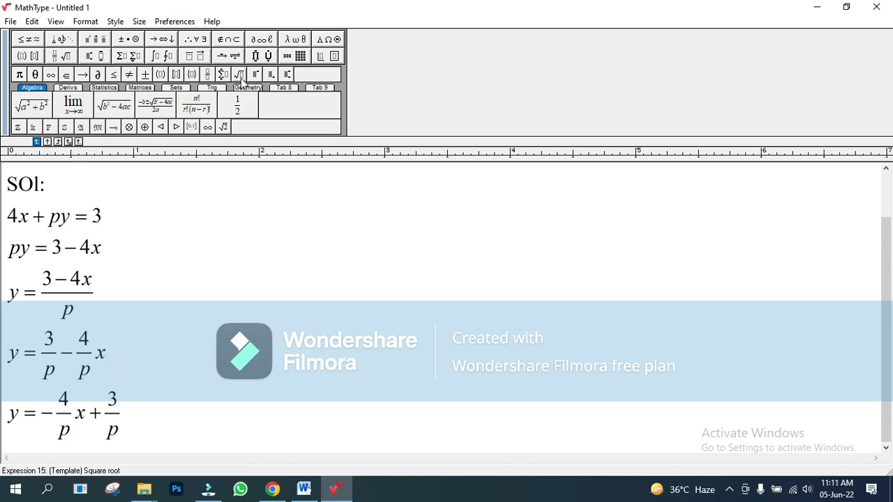
left_click(65, 42)
left_click(195, 54)
type("y=mx+c")
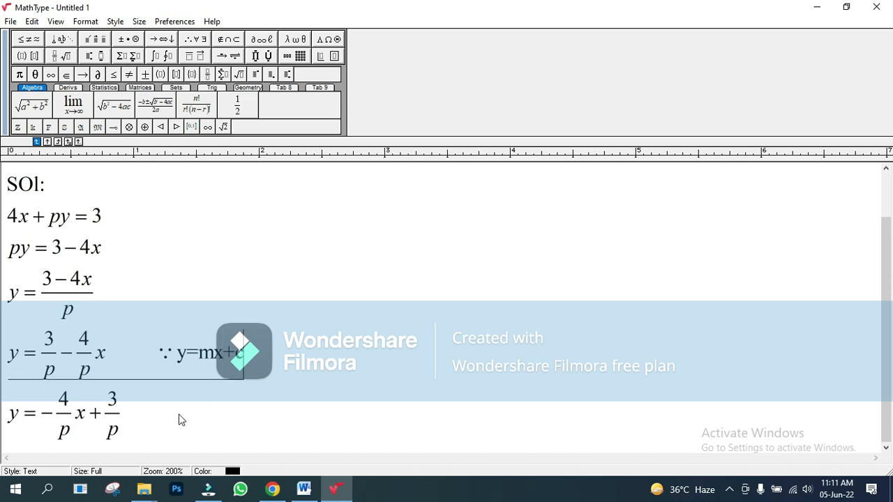
- Copy the note "∵ y=mx+c" beside the y = −(4/p)x + 3/p line
left_click(186, 419)
left_click_drag(260, 355, 110, 355)
key("ctrl+c")
left_click(174, 414)
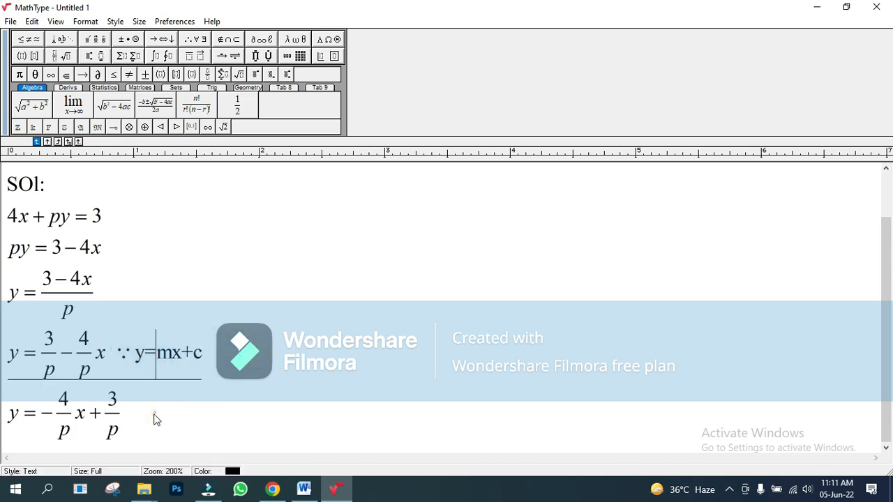
key("ctrl+v")
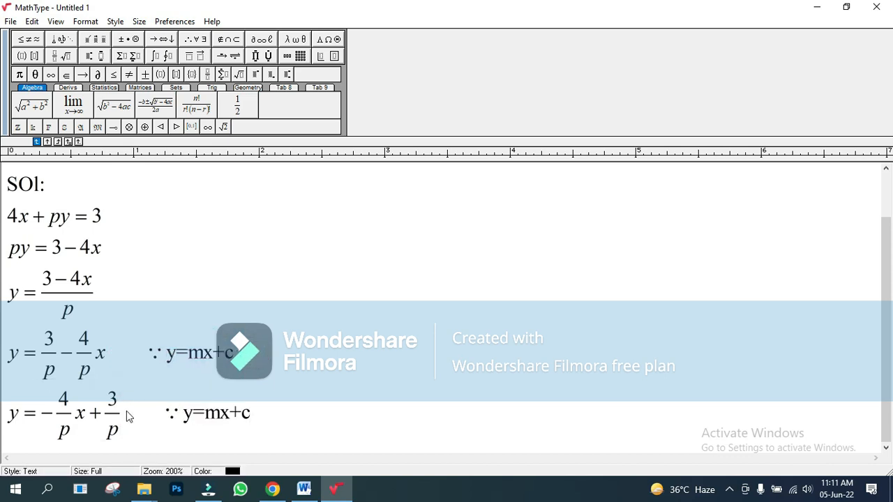
- Replace the equation in the copied note with m = −4/p, reusing the fraction from the same line
left_click(258, 419)
key("BackSpace")
key("BackSpace")
key("BackSpace")
key("BackSpace")
key("BackSpace")
key("BackSpace")
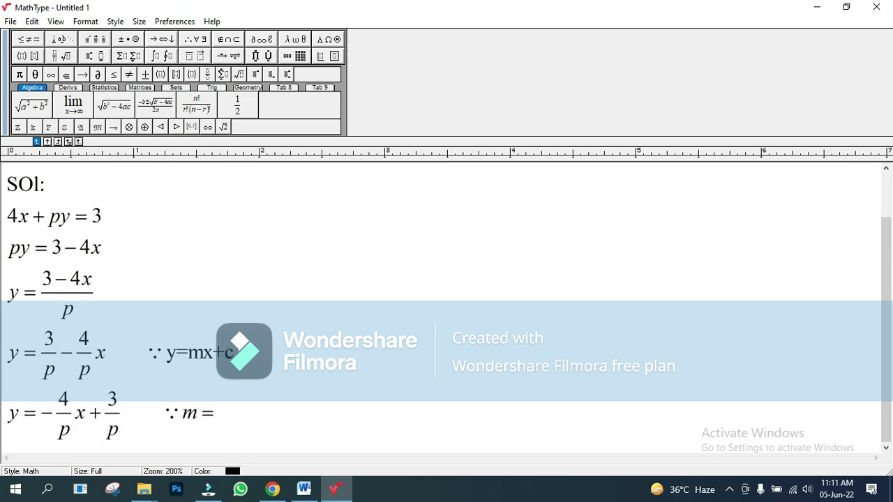
left_click_drag(74, 417, 47, 416)
key("ctrl+c")
left_click(217, 417)
key("ctrl+v")
- Extend the slope note with "and c=3/p", copying the fraction from the line's constant term
key("ctrl+shift+e")
type("and")
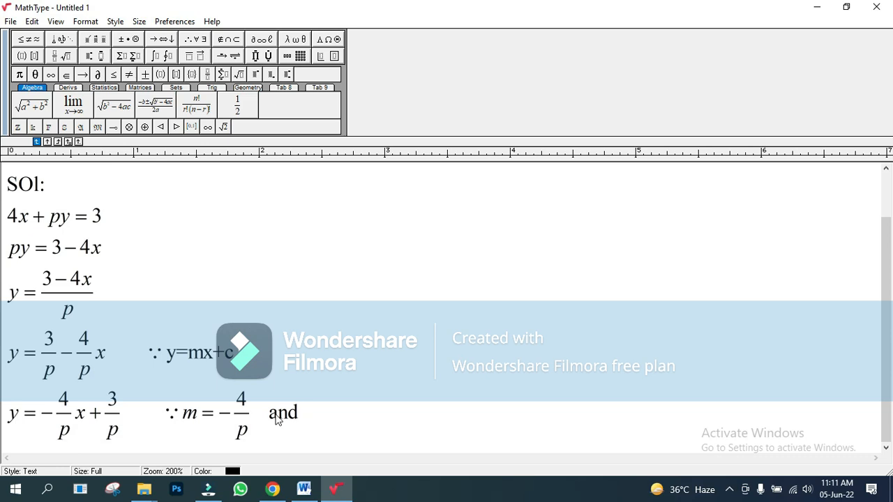
left_click_drag(125, 416, 103, 417)
key("ctrl+c")
left_click(346, 413)
key("ctrl+v")
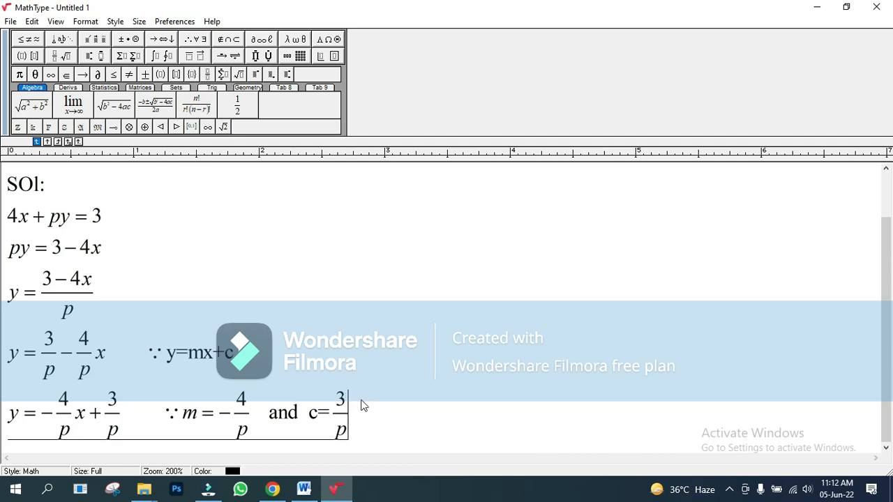
- Start a new line below and add the subscript 1 to m in the slope note
key("Return")
left_click(199, 386)
left_click(93, 56)
left_click(101, 73)
type("1")
- Copy m₁ = −4/p from the note onto the new last line
left_click(417, 410)
left_click_drag(181, 381, 251, 386)
key("ctrl+c")
left_click(30, 427)
key("ctrl+v")
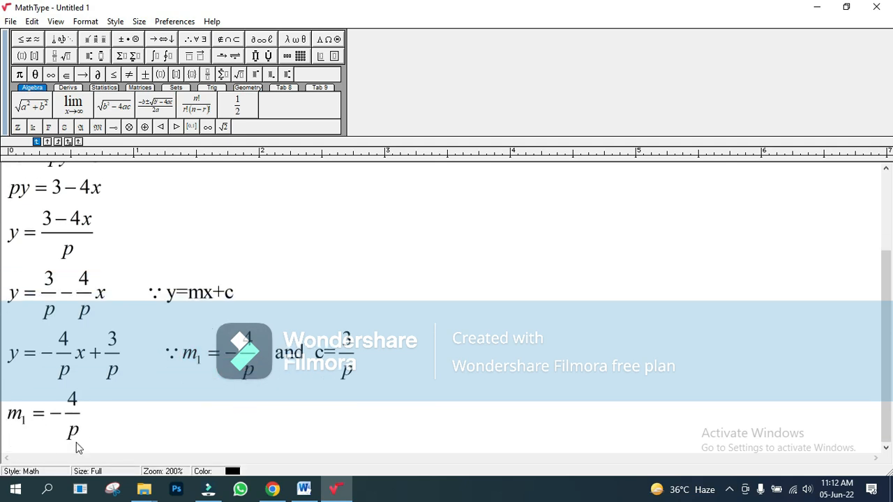
- Duplicate the m₁ = −4/p line and change the upper copy to p = −4/m
key("Return")
key("ctrl+v")
left_click(28, 390)
key("BackSpace")
key("BackSpace")
key("BackSpace")
type("p")
left_click(68, 402)
key("BackSpace")
type("m")
left_click(82, 427)
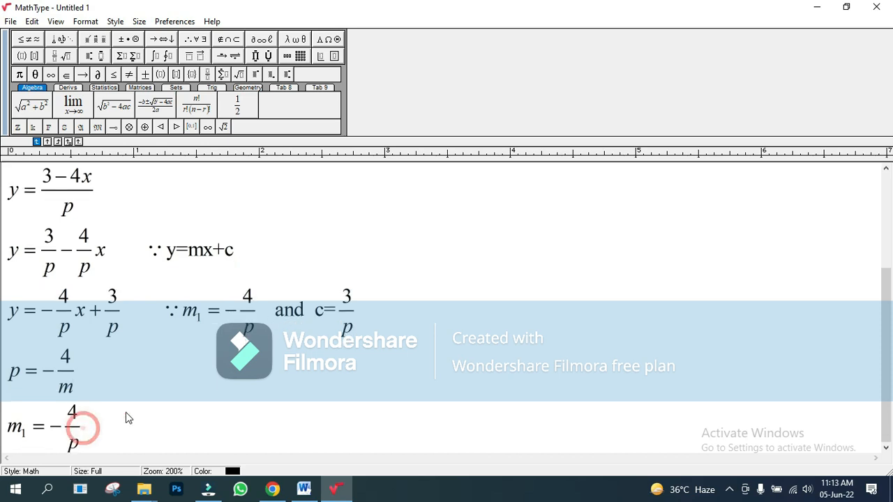
- Insert a line reading "so," above p = −4/m
left_click(10, 375)
type("so,")
key("Return")
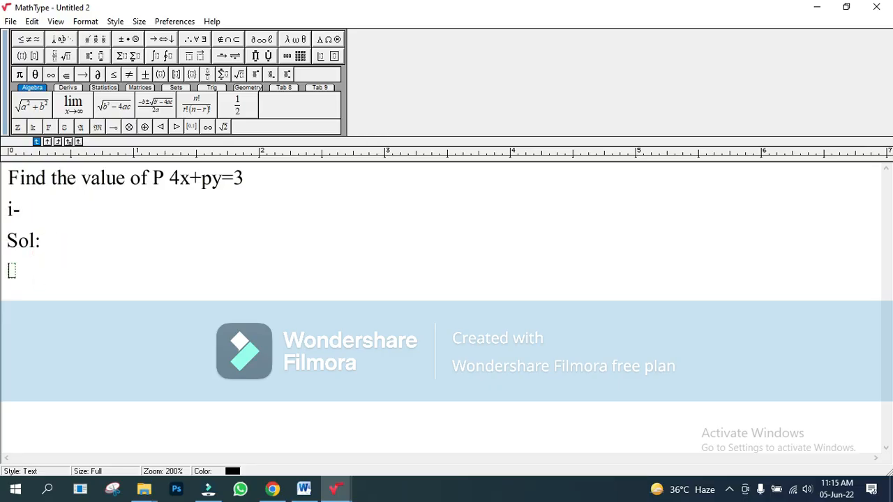
- Complete item i as "i- slope is 3" and write "we find that m₁ =" under Sol:
left_click(44, 208)
left_click(21, 210)
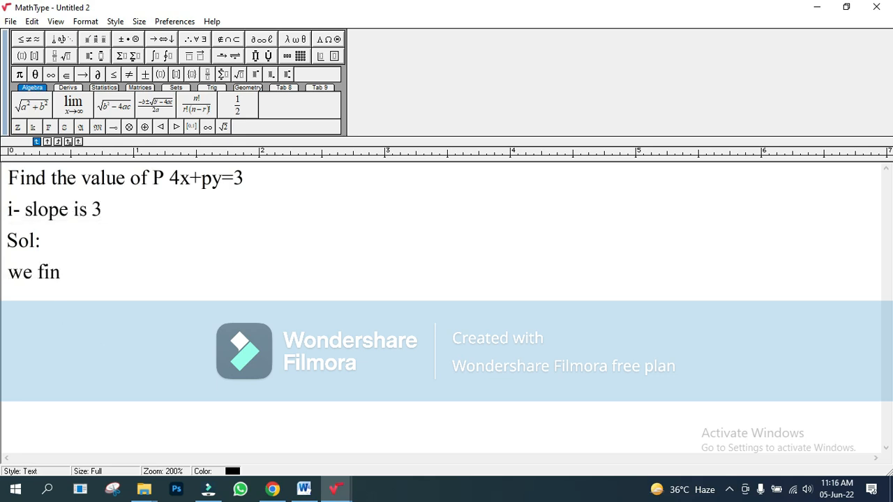
left_click(96, 57)
left_click(101, 75)
type("1")
key("Right")
type("=")
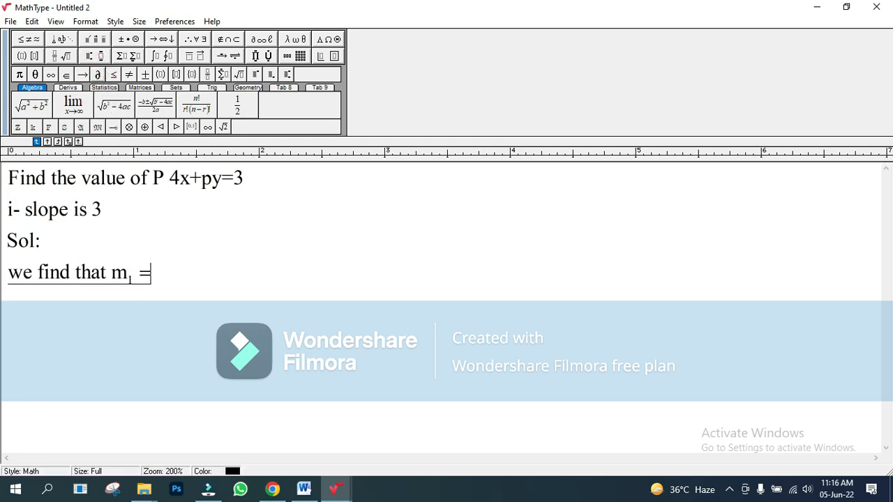
- Copy m₁ = −4/p from the Untitled 1 window and paste it over "m₁ =" in Untitled 2
mouse_move(335, 486)
left_click(262, 434)
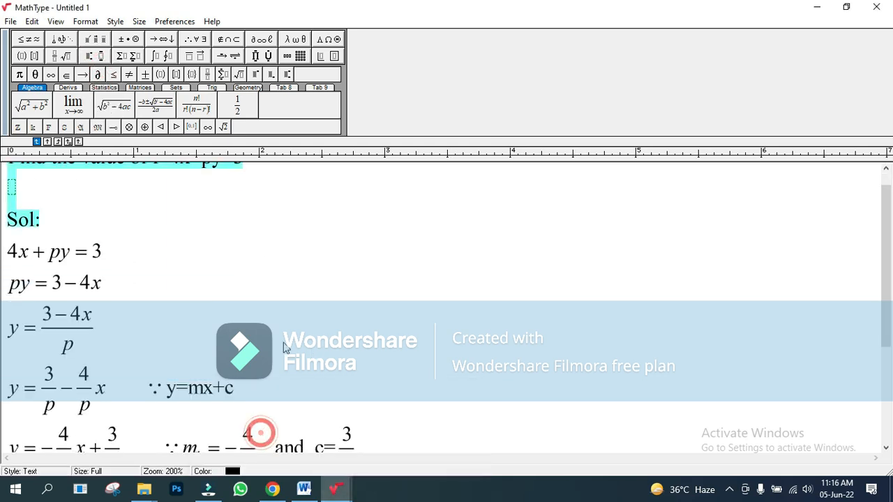
scroll(213, 335, "down", 3)
scroll(155, 350, "down", 1)
left_click_drag(85, 432, 10, 440)
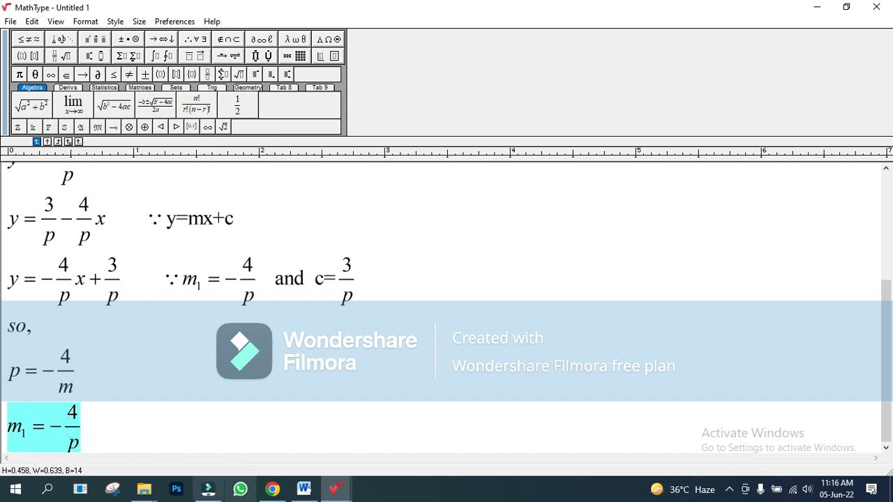
left_click(333, 488)
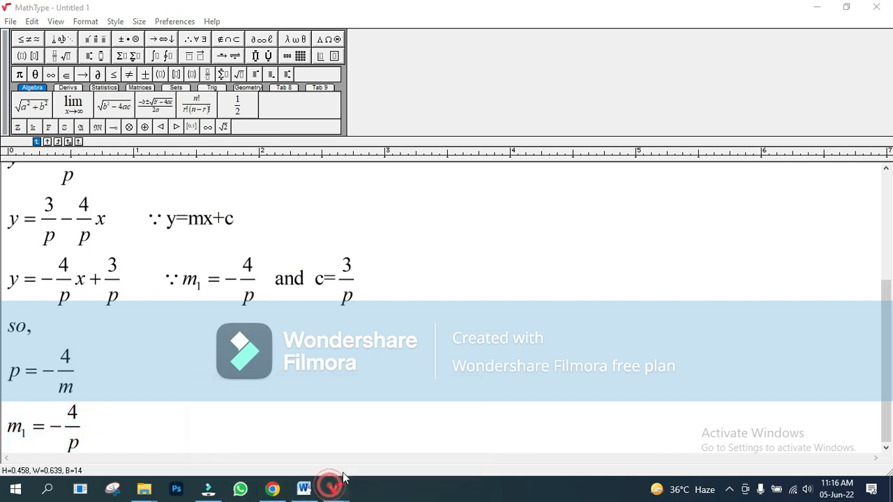
left_click(361, 446)
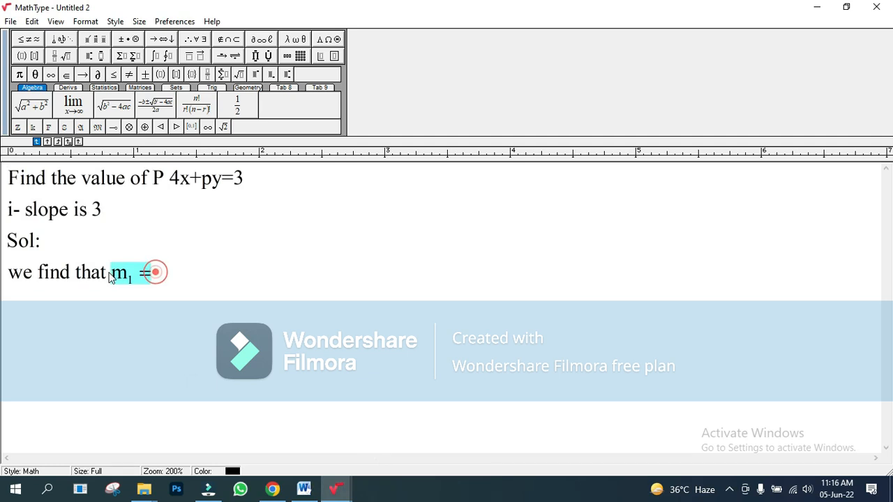
key("ctrl+v")
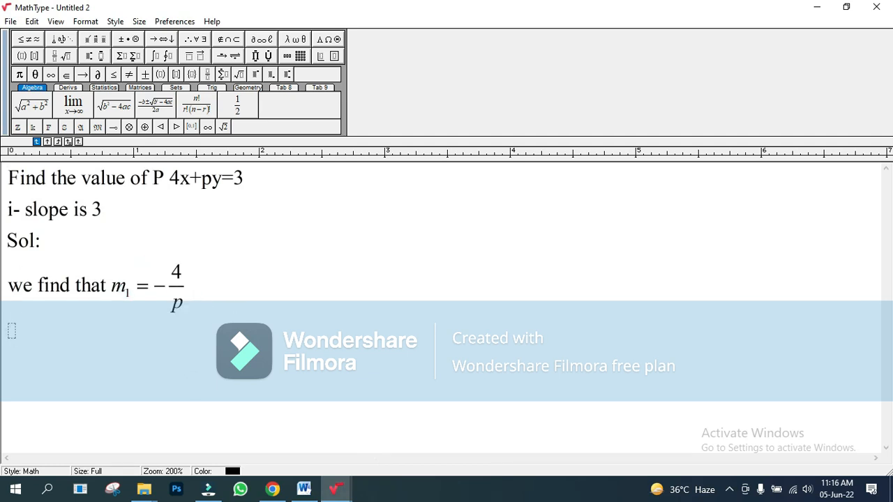
left_click_drag(145, 287, 120, 286)
left_click(126, 299)
- Write "so, put m = 3 because slope is 3 Given" on the line below the slope formula
left_click(86, 335)
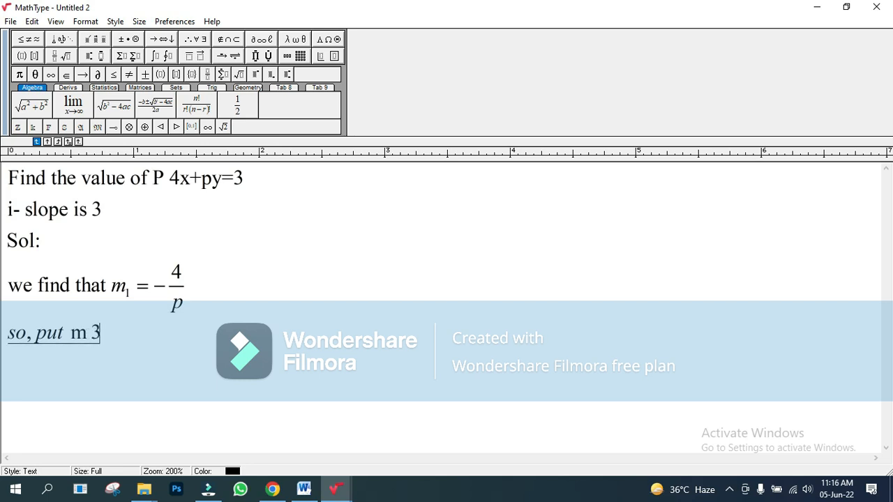
type("s 3 Given")
key("Return")
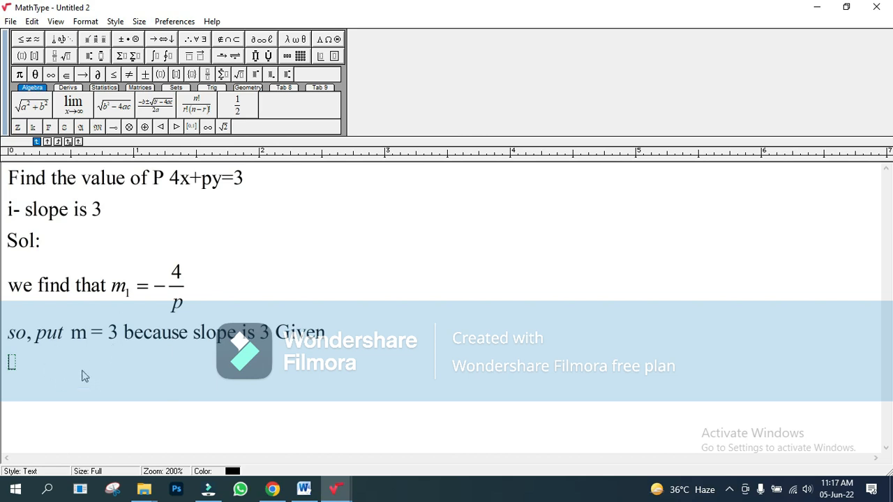
- Insert a "Given:" line below Sol: with an empty line after it
left_click(44, 246)
key("Return")
type("given")
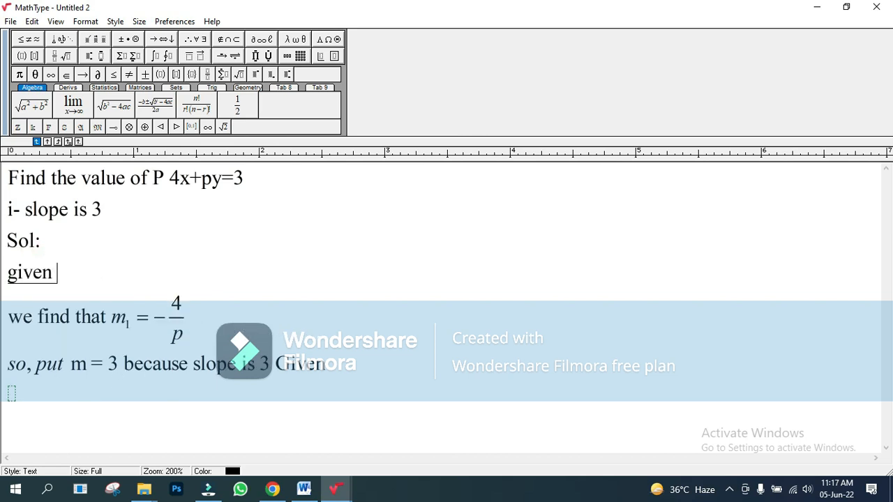
type(":")
key("Return")
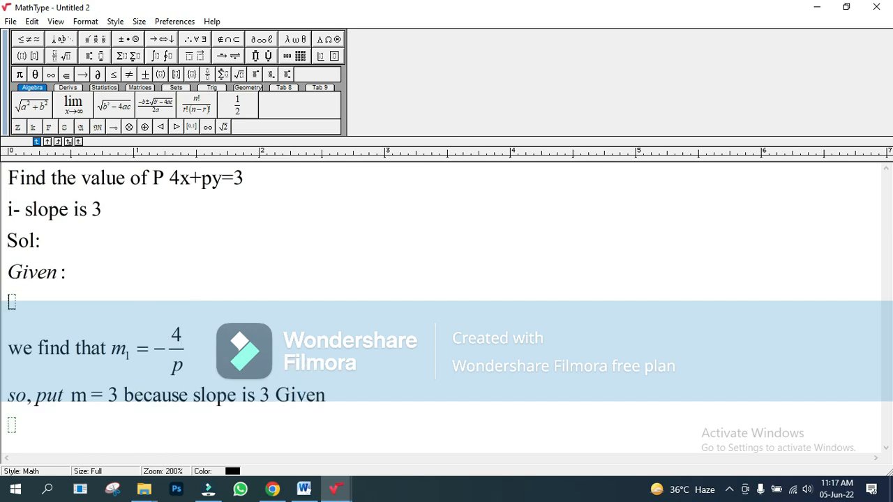
- Write "slope = m = 3" under Given: and move "we find that m₁ = −4/p" beside it after a ∵ symbol
left_click(12, 350)
left_click_drag(12, 352, 192, 354)
key("ctrl+c")
key("BackSpace")
left_click(206, 363)
left_click(11, 336)
key("BackSpace")
left_click(207, 297)
left_click(119, 304)
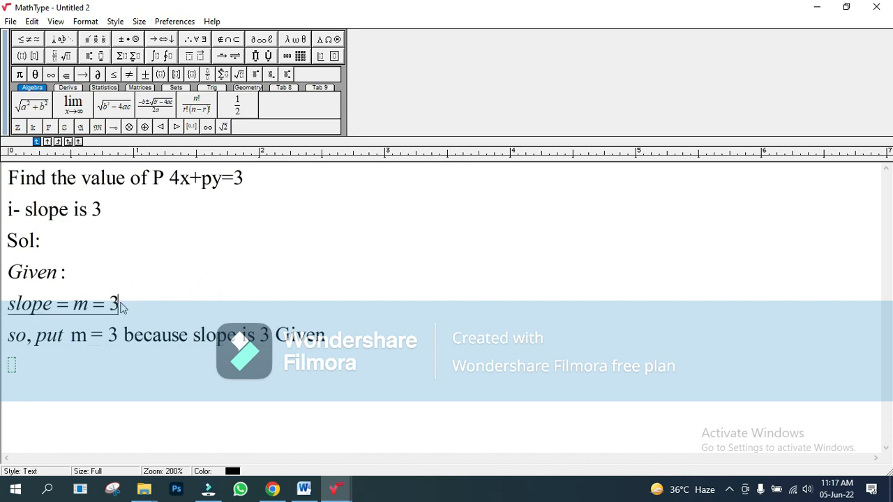
left_click(196, 39)
left_click(201, 54)
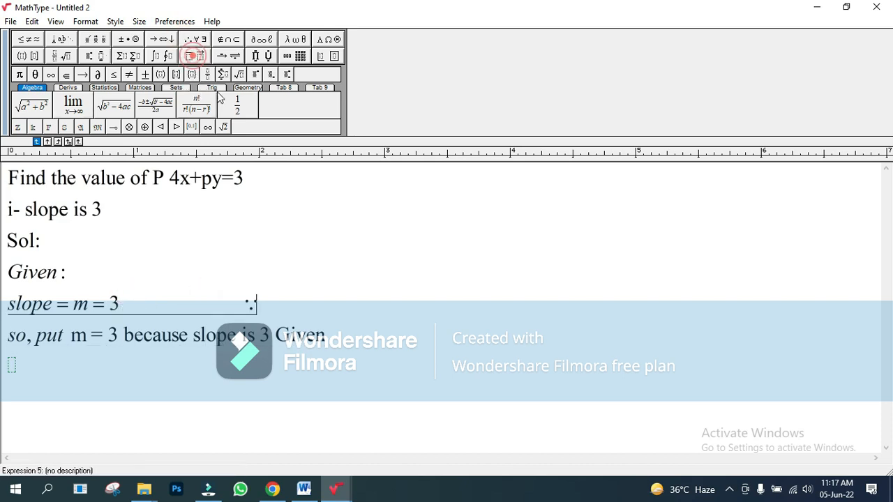
key("ctrl+v")
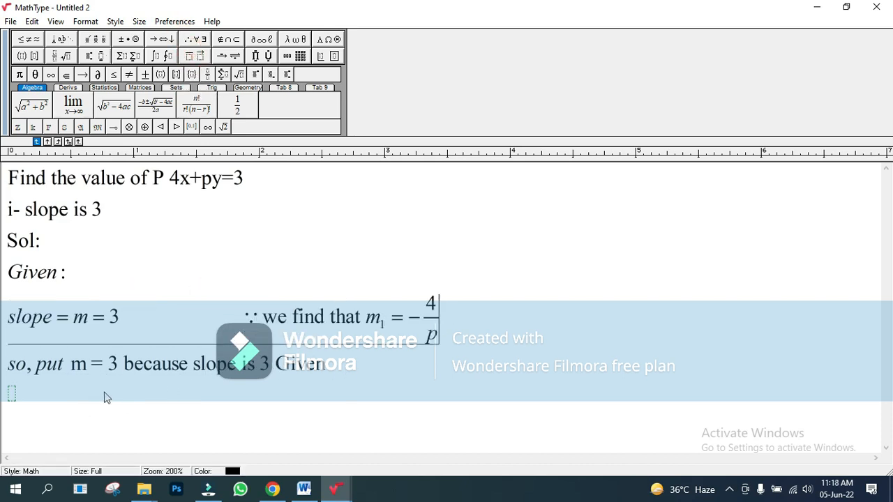
- Copy m₁ = −4/p to the empty last line and replace m₁ with 3, giving 3 = −4/p
left_click_drag(370, 319, 441, 327)
key("ctrl+c")
left_click(11, 395)
key("ctrl+v")
left_click_drag(24, 414, 12, 413)
type("3")
- Copy the 3 = −4/p line to a new line below and change it to p = −4/3
left_click_drag(88, 410, 2, 409)
key("ctrl+c")
key("Return")
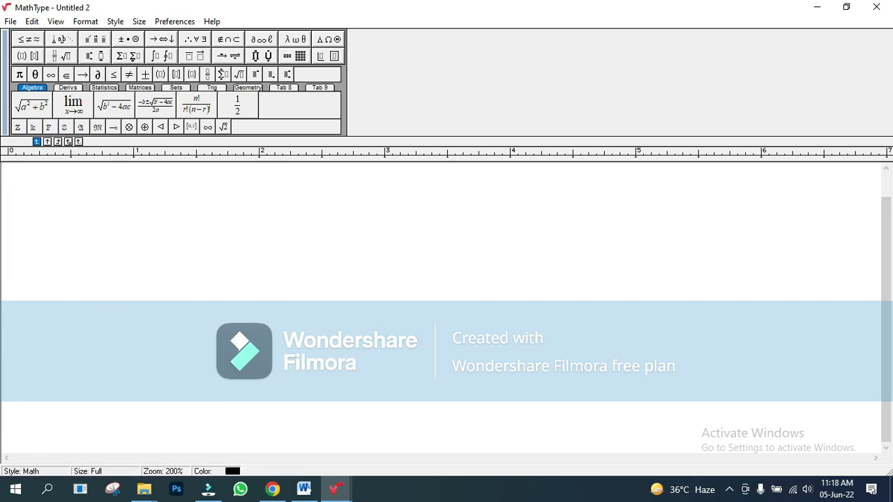
key("ctrl+v")
type("3")
left_click_drag(68, 431, 6, 416)
type("p")
- Copy the entire part i solution and paste it below the first equation in the Word solution document
key("ctrl+a")
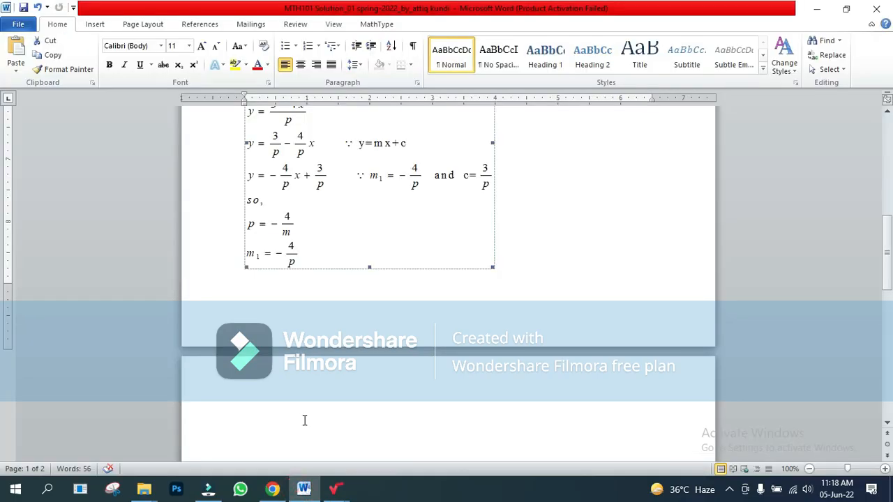
scroll(305, 418, "up", 3)
scroll(305, 432, "down", 2)
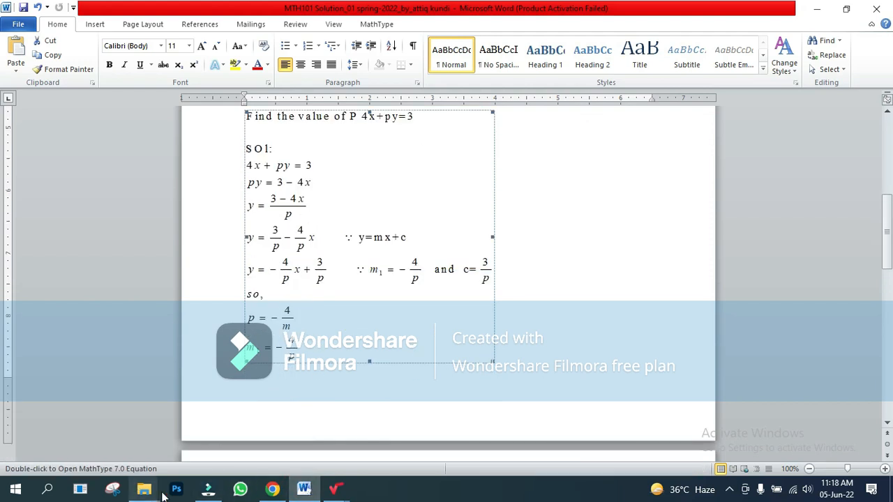
scroll(279, 383, "down", 4)
left_click(279, 383)
key("ctrl+v")
scroll(290, 405, "down", 1)
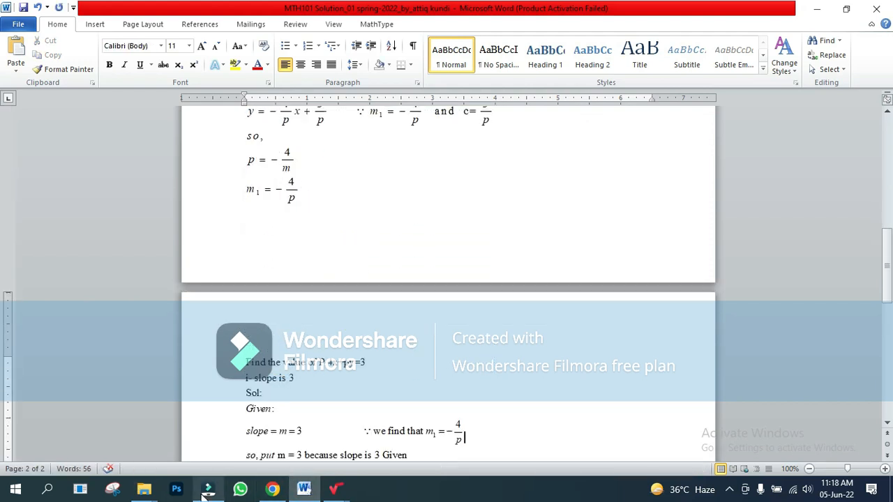
- Check Question 2 part i in the assignment document, and insert a blank line above the pasted part i solution in the solution document
left_click_drag(275, 267, 233, 268)
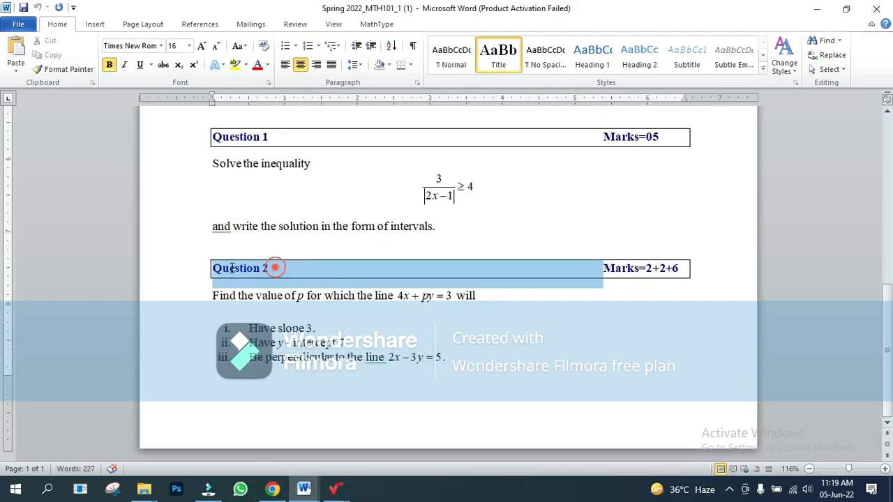
left_click(285, 297)
left_click_drag(316, 328, 245, 328)
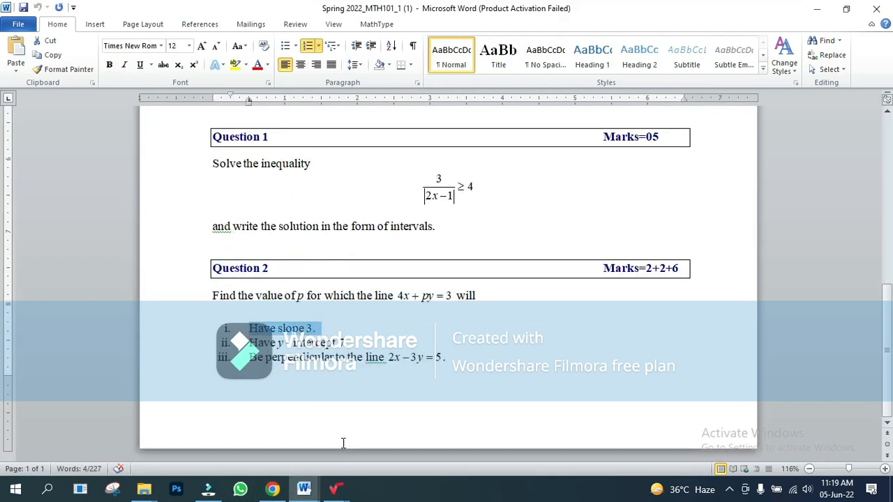
mouse_move(304, 488)
left_click(275, 447)
left_click(242, 224)
key("Return")
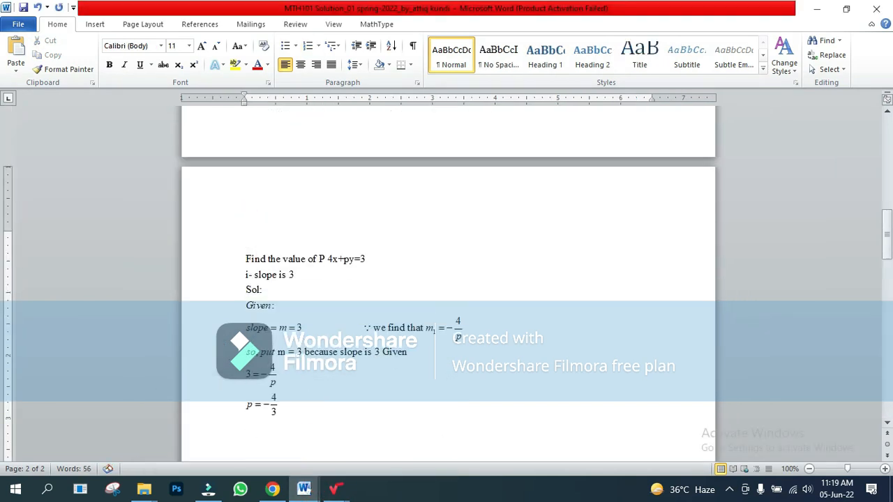
- Paste the part i heading "Have slope 3." above its solution and colour it blue
key("ctrl+v")
left_click(267, 65)
left_click(303, 109)
- Copy the Question 2 statement about the line 4x+py=3 from the assignment document and paste it above the first solution
scroll(335, 313, "up", 8)
mouse_move(303, 488)
left_click(346, 449)
left_click_drag(476, 296, 226, 299)
key("ctrl+c")
left_click(261, 456)
scroll(260, 418, "up", 4)
left_click(256, 379)
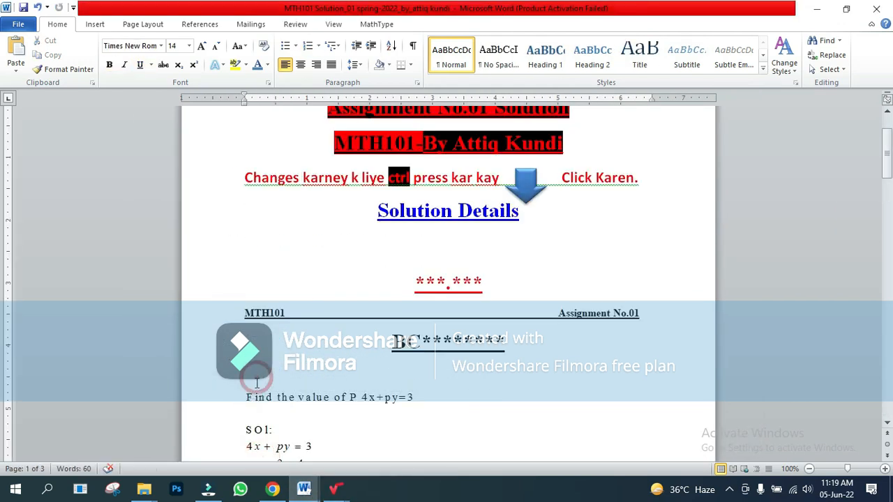
key("Return")
key("ctrl+v")
- Add a "Question" label above the pasted statement and make it bold and underlined
left_click(255, 384)
type("Questio")
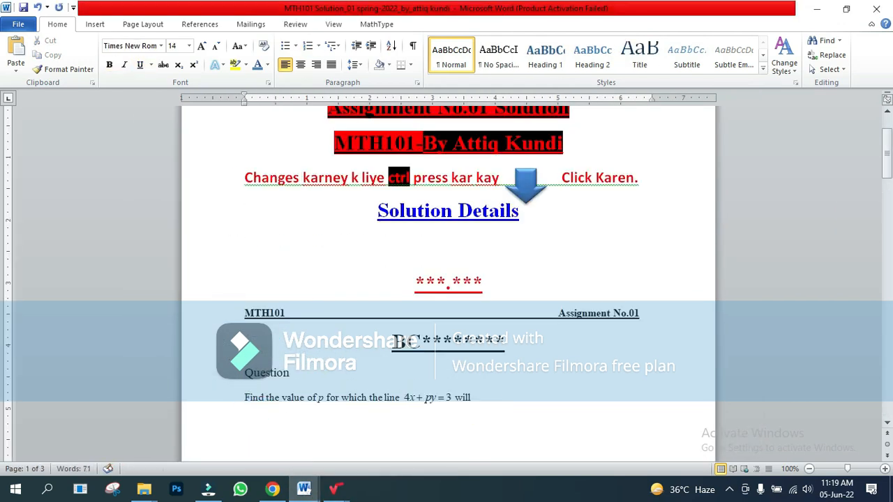
left_click_drag(332, 376, 246, 377)
key("ctrl+b")
key("ctrl+u")
- Delete the extra blank line above the BC ID line on the first page
scroll(427, 317, "down", 3)
left_click(266, 303)
scroll(300, 351, "down", 10)
scroll(300, 362, "up", 10)
scroll(304, 356, "down", 8)
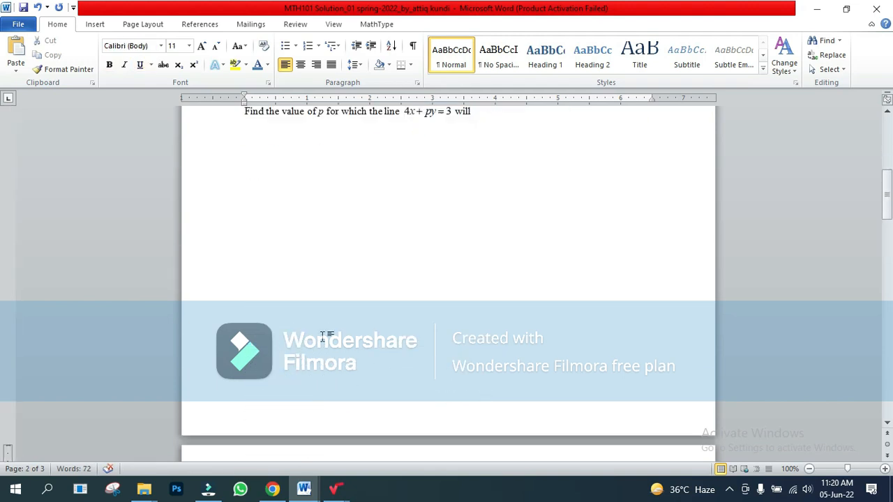
scroll(313, 325, "up", 15)
left_click(398, 333)
key("BackSpace")
scroll(528, 307, "down", 20)
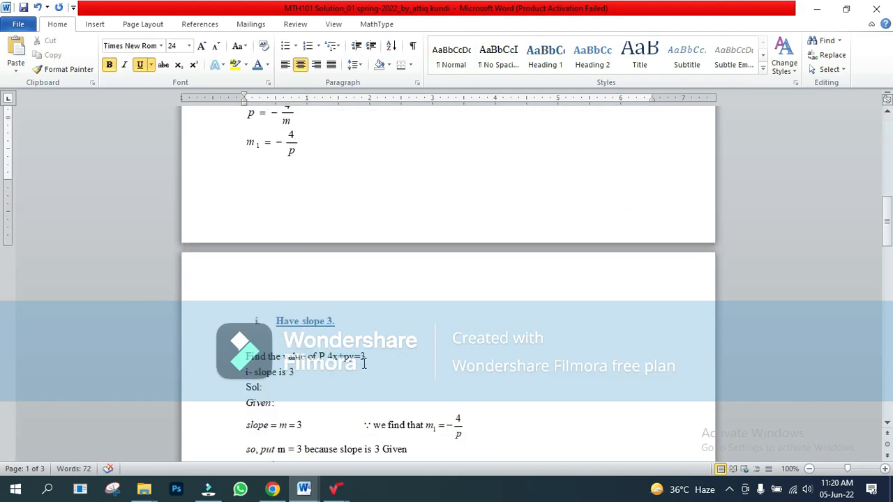
- Copy the part ii line "Have y - intercept 7." from the assignment document and paste it below the part i solution
left_click(290, 208)
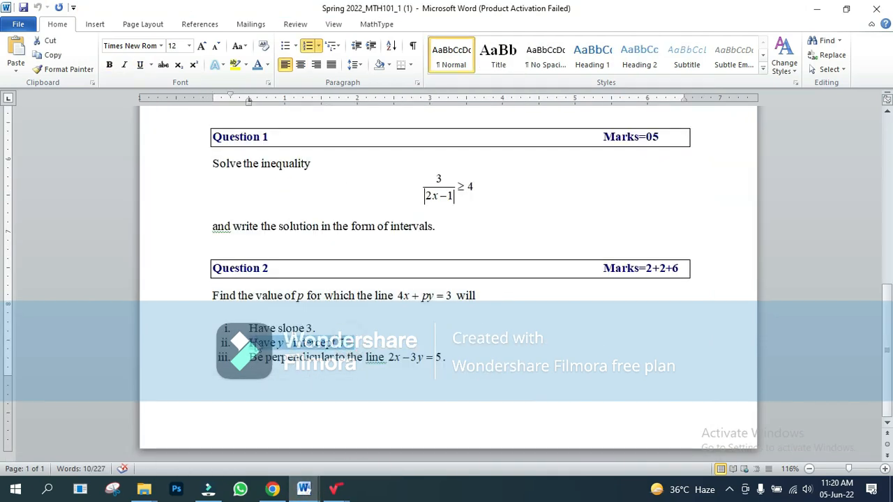
key("ctrl+v")
scroll(321, 369, "up", 3)
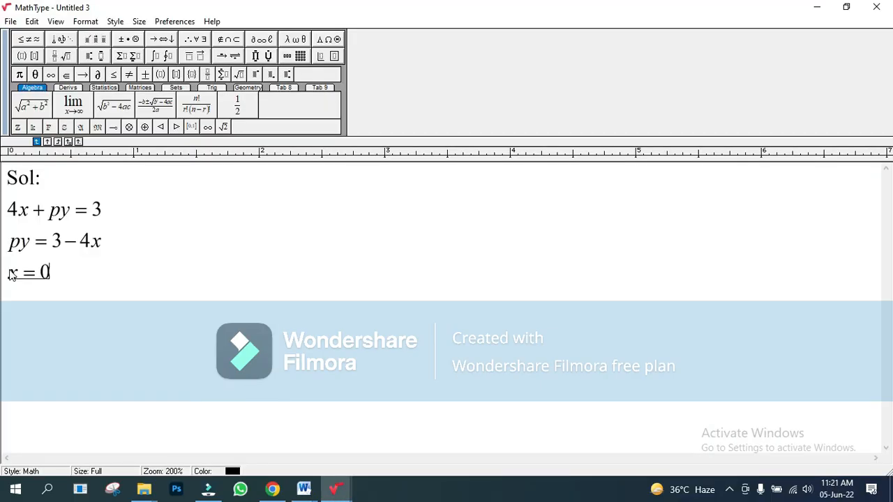
- Put a because symbol before x = 0 in MathType, append the text "bacause of y-intercept", and start a new line
left_click(10, 273)
left_click(190, 40)
left_click(196, 57)
left_click(85, 285)
key("ctrl+shift+e")
type("bacause of y-intercept")
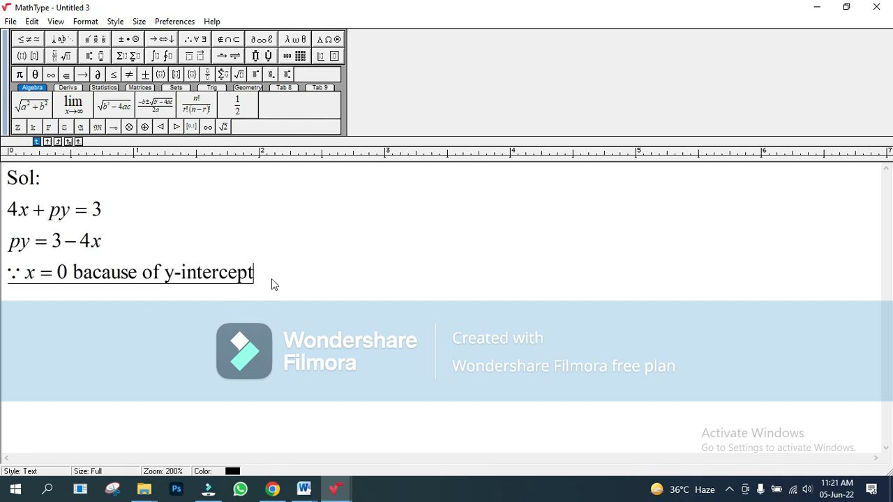
left_click(267, 276)
key("Return")
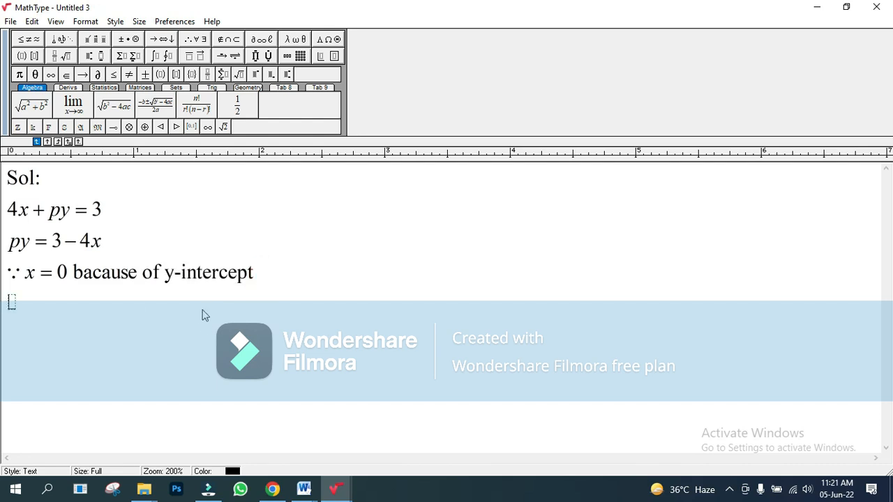
- Delete the py = 3−4x line and add the line 4(0)+py = 3 below the y-intercept note
left_click_drag(107, 245, 9, 245)
key("BackSpace")
key("BackSpace")
left_click_drag(104, 208, 5, 212)
left_click(12, 271)
key("ctrl+v")
key("BackSpace")
type("(0)")
- Copy the 4(0)+py = 3 line to a new line below and rework it into y = 3/p
left_click_drag(127, 275, 2, 275)
key("ctrl+c")
left_click(148, 284)
key("Return")
key("ctrl+v")
left_click_drag(61, 305, 9, 324)
key("BackSpace")
left_click(18, 307)
key("BackSpace")
left_click(54, 56)
left_click(51, 73)
- Copy y = 3/p to a new line below and replace y with 7
key("ctrl+c")
left_click(68, 327)
key("Return")
key("ctrl+v")
left_click_drag(21, 381, 6, 381)
type("7")
- Add the note "∵ y-intercept is − intercept 7." beside the 7 = 3/p line
left_click_drag(255, 244, 163, 244)
left_click(108, 380)
left_click(196, 39)
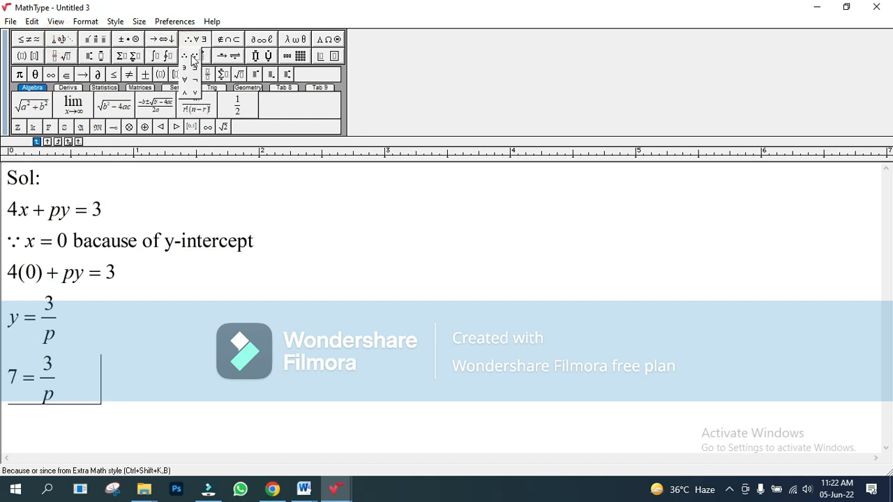
left_click(200, 56)
key("ctrl+v")
type("is")
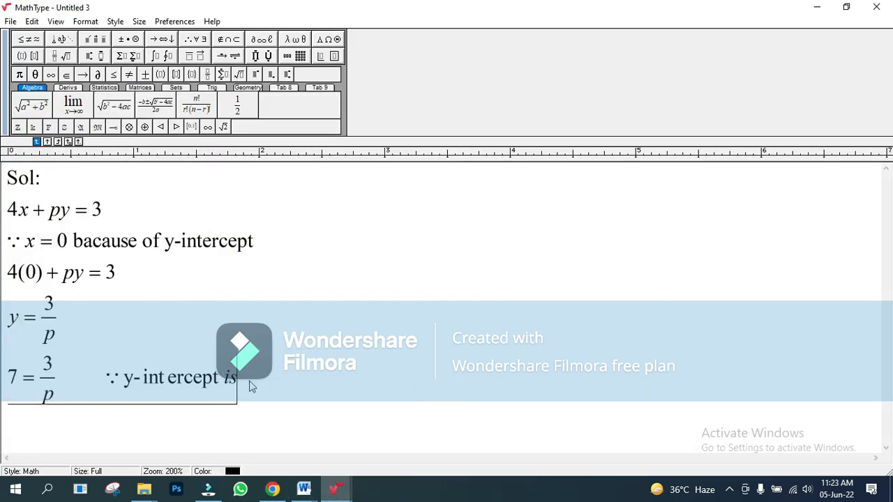
type("Havey-intercept 7.")
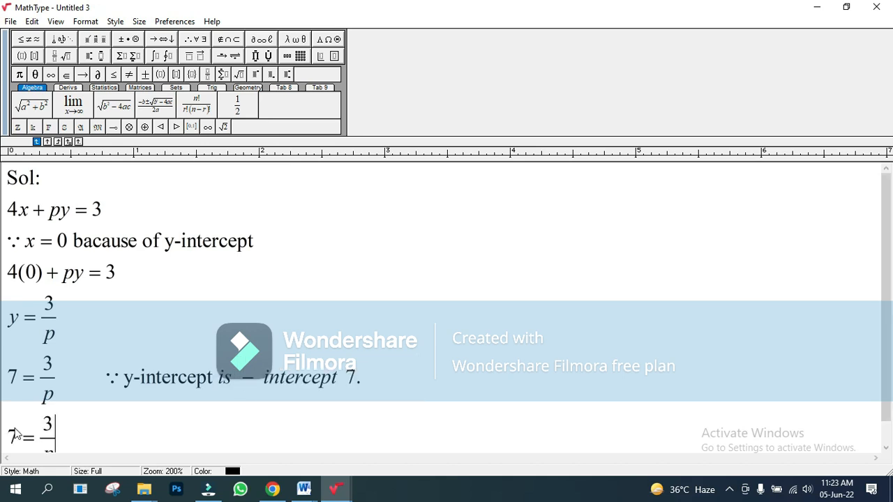
- Change the copied 7 = 3/p on the last line to p = 3/7
left_click_drag(20, 434, 4, 434)
key("BackSpace")
type("p")
left_click_drag(60, 414, 45, 434)
type("7")
key("ctrl+z")
type("7")
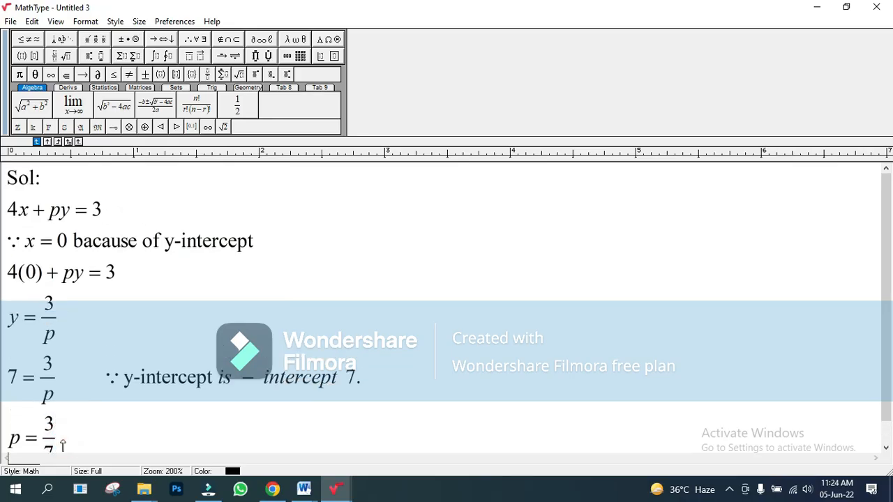
- Copy the entire part ii solution from MathType and paste it below the part ii heading in the Word solution document
key("ctrl+a")
key("ctrl+c")
left_click(302, 492)
left_click(278, 443)
left_click(375, 273)
key("ctrl+v")
- Indent the pasted part ii solution under its heading and insert a blank line between them
left_click(255, 272)
left_click_drag(422, 403, 440, 415)
left_click_drag(342, 414, 341, 434)
left_click(242, 268)
key("Tab")
key("Tab")
left_click(280, 280)
left_click(277, 267)
left_click(370, 249)
key("Return")
key("BackSpace")
key("Return")
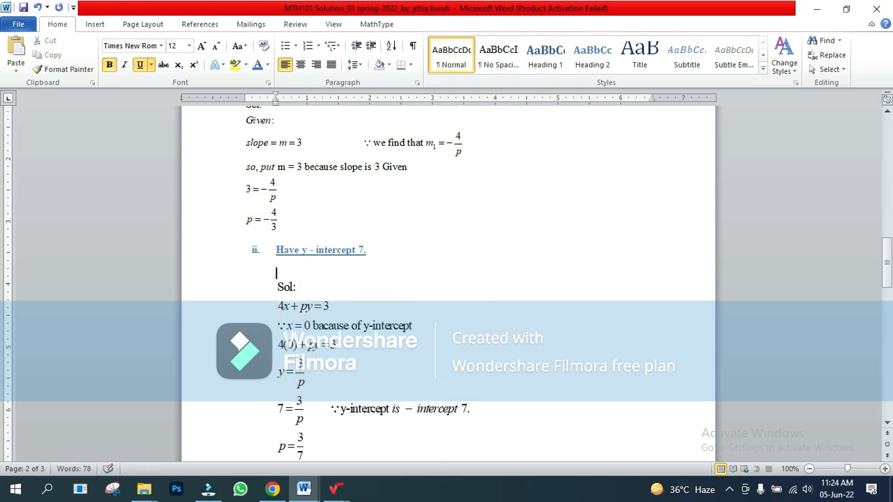
- Copy the part iii line about being perpendicular to 2x−3y=5 from the assignment document and paste it below the part ii solution
scroll(447, 279, "down", 6)
left_click(315, 489)
left_click(376, 442)
left_click_drag(449, 358, 259, 359)
key("ctrl+c")
left_click(304, 489)
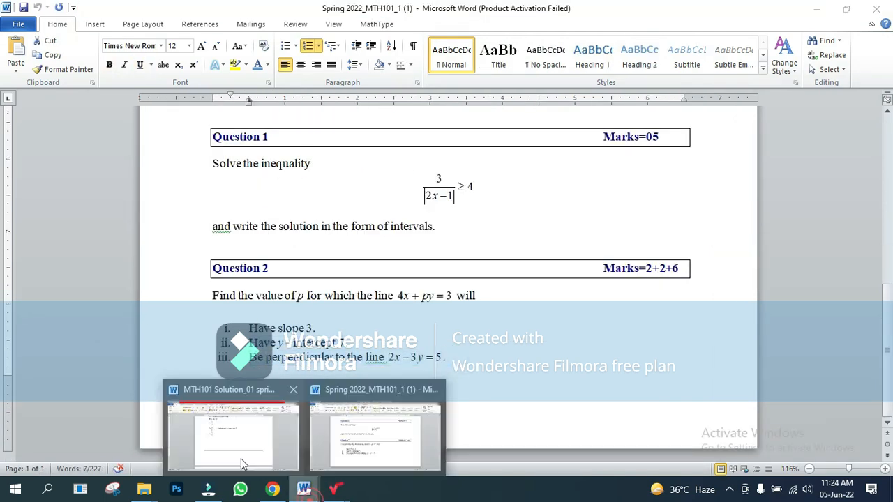
left_click(240, 458)
key("ctrl+v")
- Apply the existing part heading's formatting to the pasted part iii line with Format Painter
scroll(326, 315, "up", 9)
left_click(305, 341)
left_click(53, 70)
scroll(440, 286, "down", 8)
left_click(445, 291)
scroll(445, 292, "up", 3)
left_click(315, 162)
left_click(53, 70)
left_click_drag(453, 385, 276, 385)
left_click(357, 385)
scroll(468, 395, "down", 3)
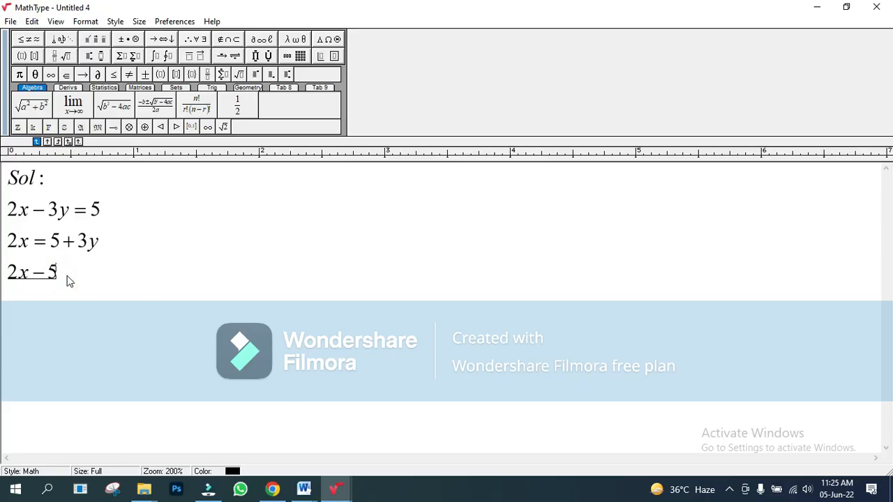
- Complete the line 2x−5 = 3y in MathType and add (2x−5)/3 = y below it
type("= 3y")
left_click(61, 56)
left_click(55, 70)
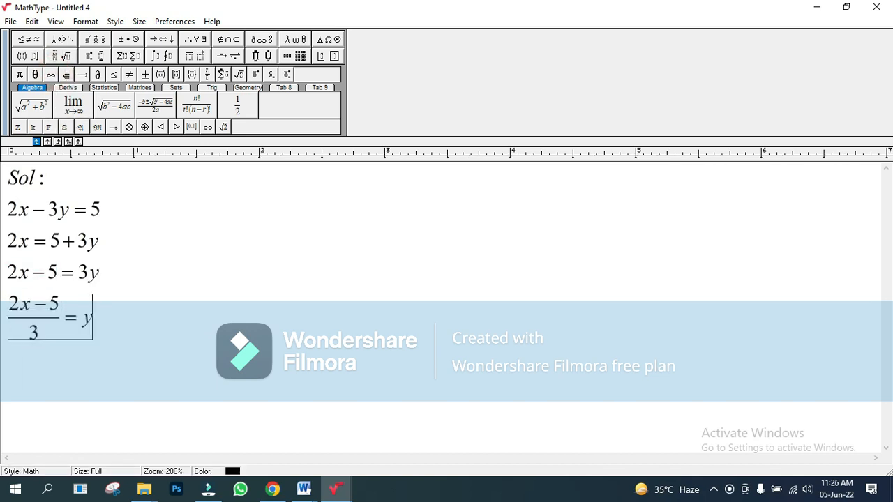
- Add the line y = (2x−5)/3 below, reusing the fraction from the previous line
left_click_drag(75, 314, 4, 319)
key("ctrl+c")
left_click(95, 323)
key("Return")
type("y=")
key("ctrl+v")
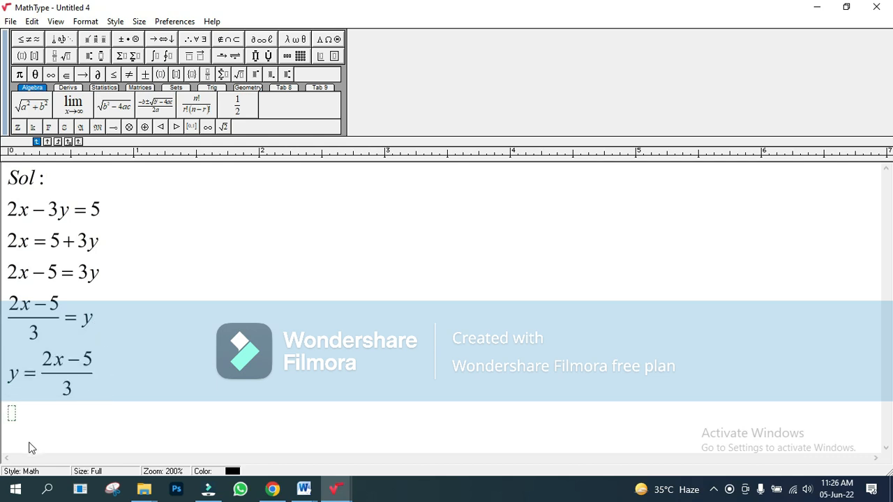
- Write the separated form y = 2/3 x − 5/3 on the next line and start a new line
left_click(61, 56)
left_click(56, 70)
type("2/")
key("Tab")
type("3")
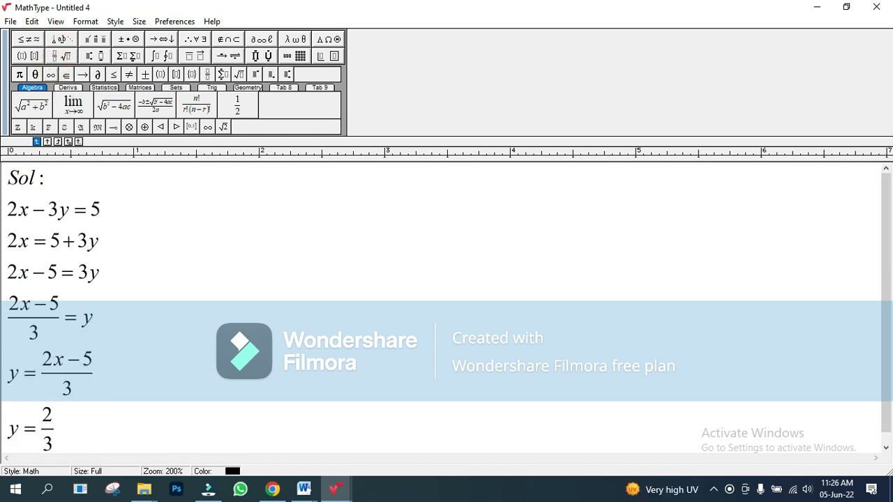
left_click(61, 55)
left_click(55, 70)
type("5")
key("Tab")
type("3")
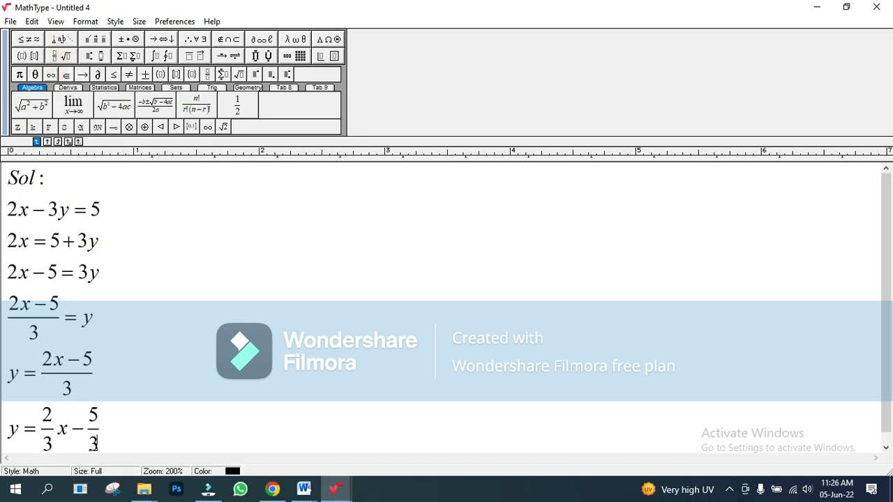
key("Return")
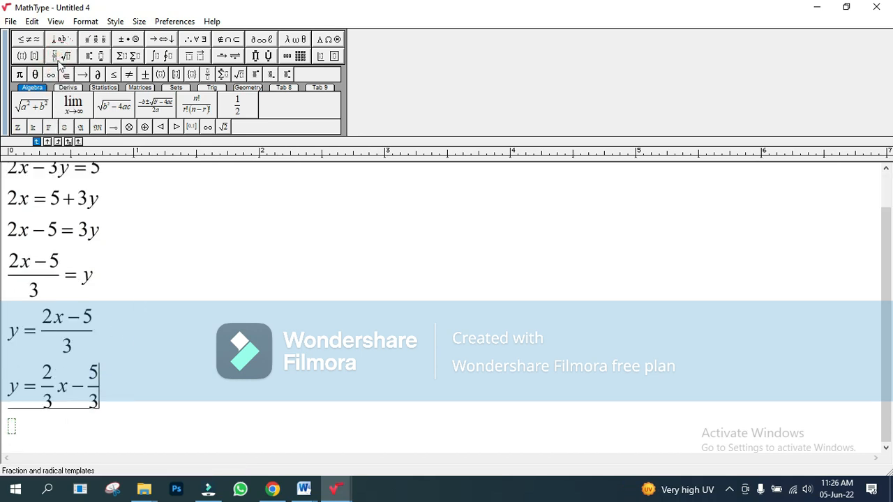
- Add the note "∵ as we know y=mx+c" beside the y = 2/3 x − 5/3 line
left_click(195, 39)
left_click(199, 54)
type("as we knoe")
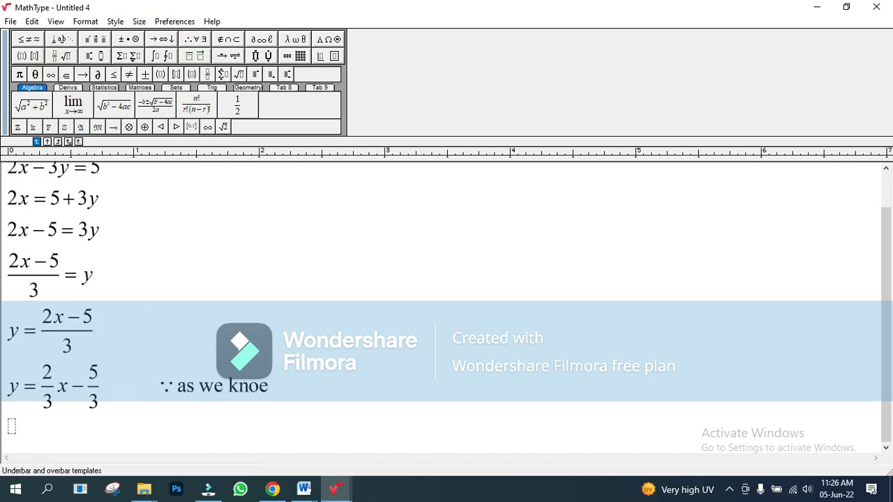
key("BackSpace")
type("w y=mx+c")
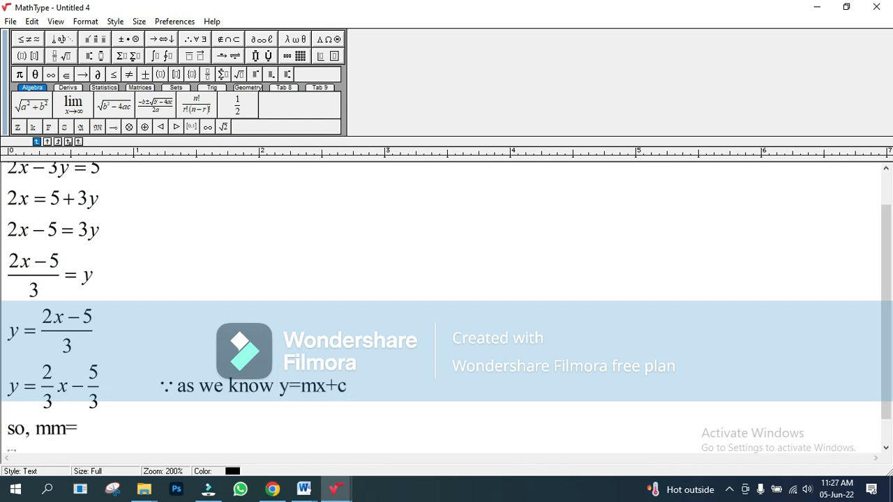
- Copy 2/3 and −5/3 from the line above to complete "so, m=2/3 and c= −5/3"
left_click_drag(50, 361, 57, 384)
key("ctrl+c")
left_click(70, 427)
key("ctrl+v")
left_click_drag(105, 411, 70, 365)
key("ctrl+c")
left_click(158, 443)
key("ctrl+v")
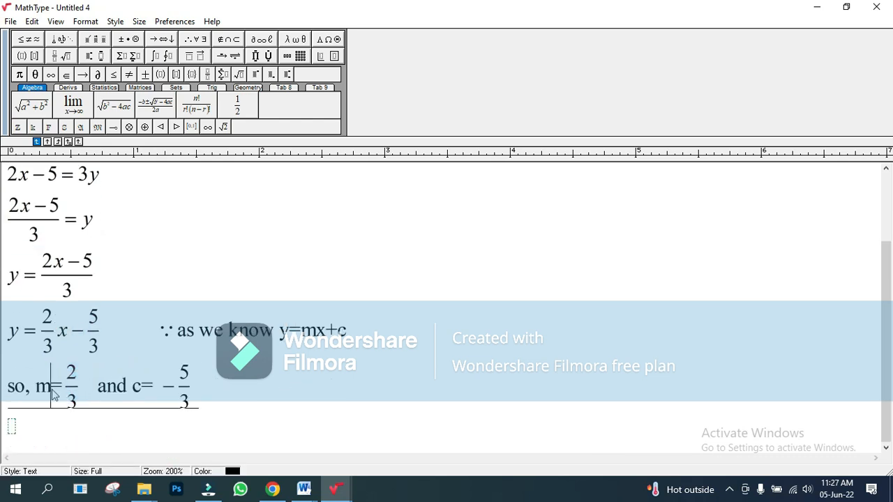
- Add the subscript 2 to m in the "so, m=2/3" line and start a new line below it
left_click(221, 392)
left_click(52, 392)
left_click(96, 53)
left_click(99, 84)
type("2")
left_click(218, 393)
key("Return")
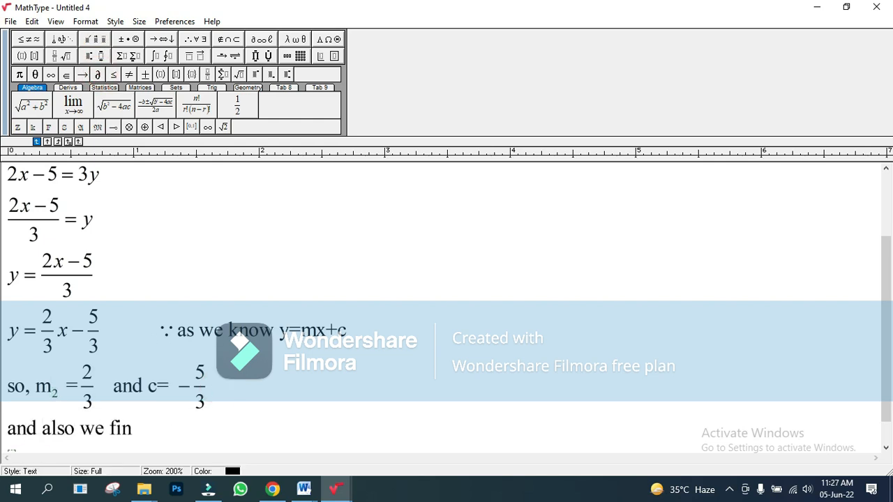
- Complete the line "and also we find m₁ = −4/p" with the subscript 1 and the −4/p value copied from the earlier solution
left_click(100, 58)
left_click(99, 73)
type("1")
left_click(175, 432)
mouse_move(334, 489)
left_click(136, 424)
scroll(175, 349, "down", 1)
left_click(330, 488)
left_click(510, 435)
key("ctrl+v")
key("Return")
- Write "so, perpedicular" and, on the line below it, the condition m₁ x m₂ = −1
type("so")
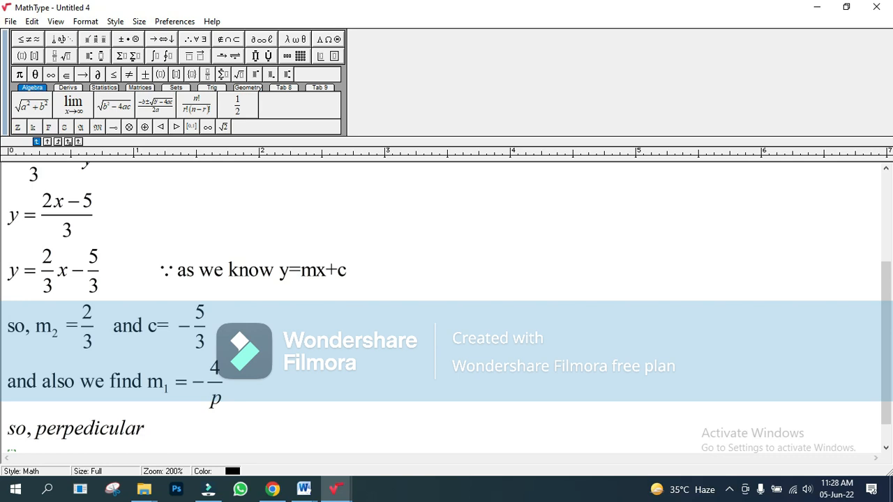
key("Return")
left_click(91, 58)
left_click(91, 70)
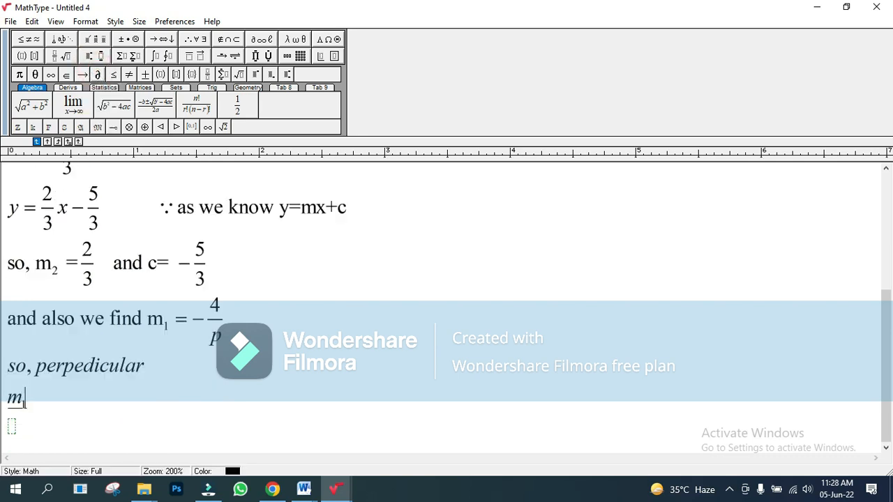
key("BackSpace")
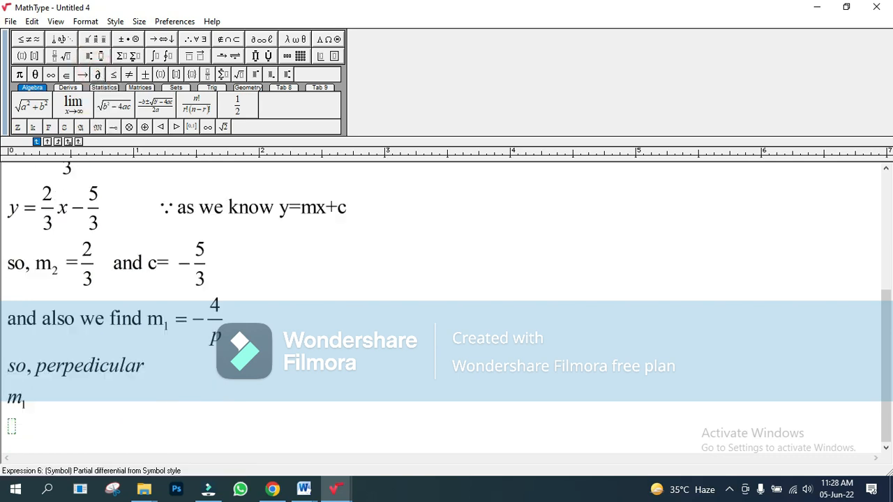
type("m")
left_click(91, 57)
left_click(92, 71)
type("2 =")
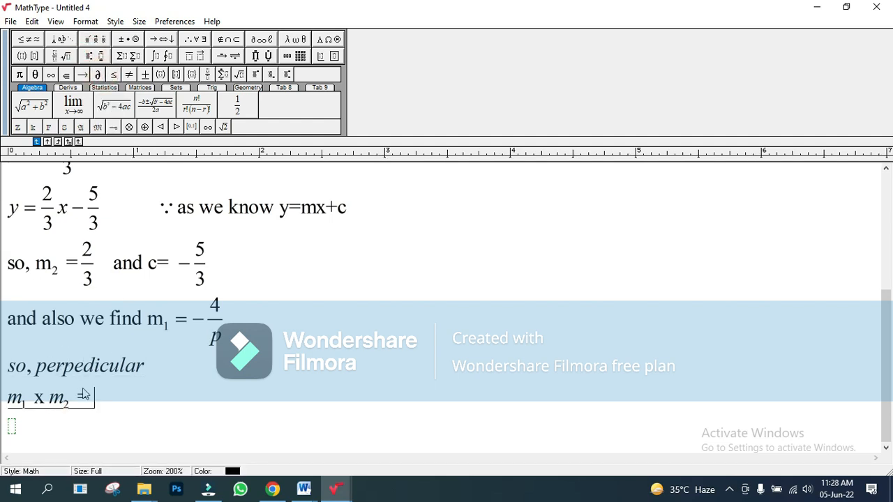
- Copy −4/p from the m₁ line onto the next line in parentheses, followed by an opening parenthesis
left_click_drag(235, 321, 196, 325)
key("ctrl+c")
left_click(10, 427)
key("ctrl+v")
left_click_drag(100, 271, 83, 265)
key("ctrl+v")
left_click(54, 452)
type(")")
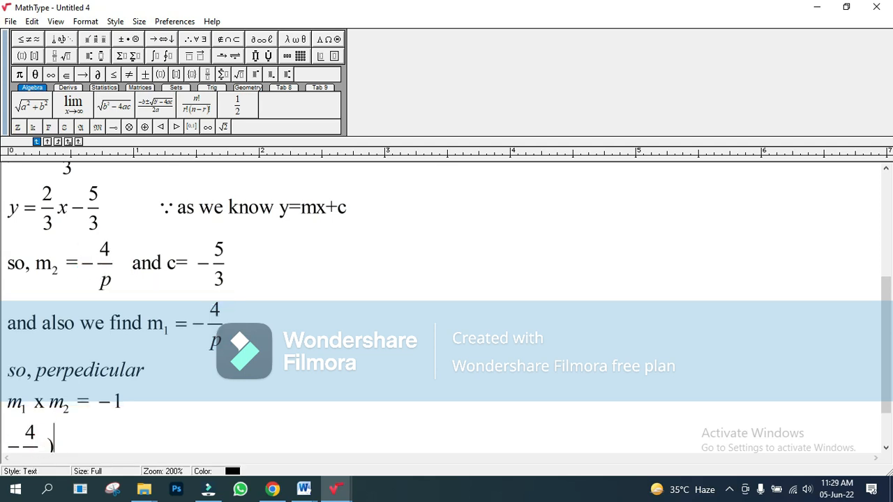
key("Return")
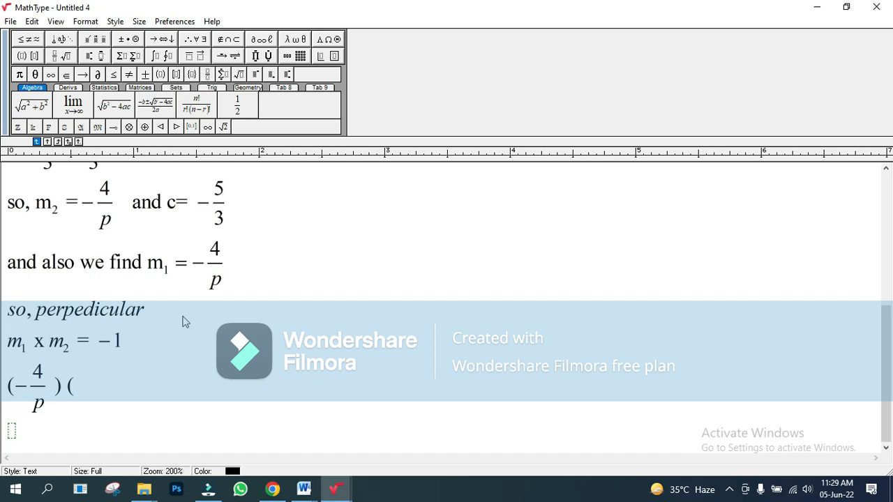
- Correct the m₂ value in the "so, m₂" line to 2/3 without a minus sign
scroll(140, 279, "up", 3)
mouse_move(112, 325)
left_mouse_down()
mouse_move(100, 294)
mouse_move(100, 323)
left_mouse_up()
type("2/3")
left_click_drag(55, 241, 39, 247)
left_click_drag(114, 309, 99, 307)
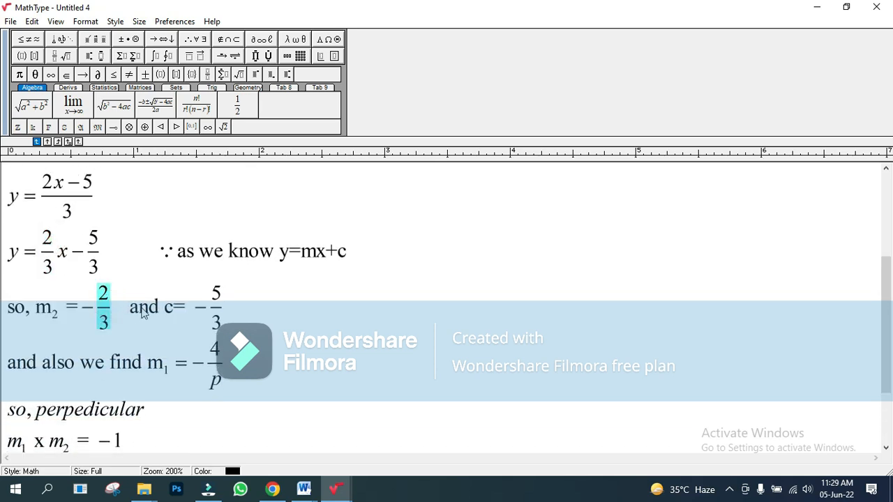
scroll(143, 313, "down", 3)
left_click(109, 211)
scroll(108, 267, "up", 3)
left_click(96, 288)
key("BackSpace")
- Copy 2/3 and = −1 from the lines above to complete the product as (−4/p)(2/3) = −1
left_click_drag(107, 283, 84, 289)
key("ctrl+c")
scroll(84, 307, "down", 2)
left_click(76, 426)
key("ctrl+v")
type(")")
scroll(120, 417, "down", 2)
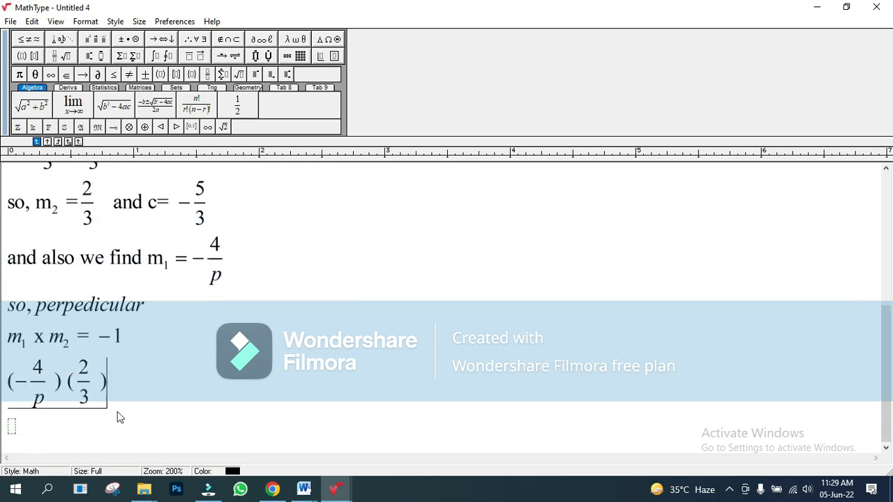
left_click_drag(77, 338, 124, 337)
key("ctrl+c")
left_click(114, 387)
key("ctrl+v")
- Write −8/3p = −1 on the next line, reusing the copied = −1, and start a new line
left_click(64, 57)
left_click(55, 71)
type("-8")
key("Tab")
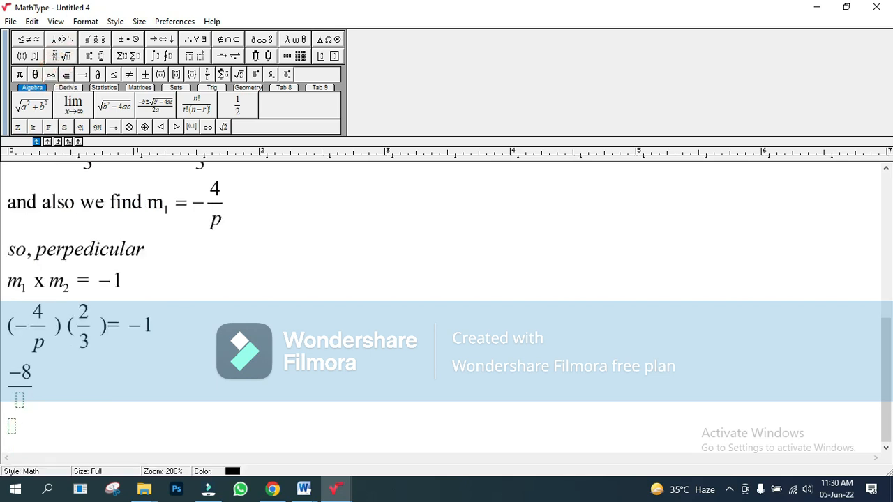
left_click_drag(160, 325, 105, 325)
key("ctrl+c")
left_click(39, 389)
key("ctrl+v")
key("Return")
- Duplicate the −8/3p = −1 line below and rework the copy into −8/3(−1) = p
left_click_drag(82, 356, 10, 360)
key("ctrl+c")
left_click(13, 398)
key("ctrl+v")
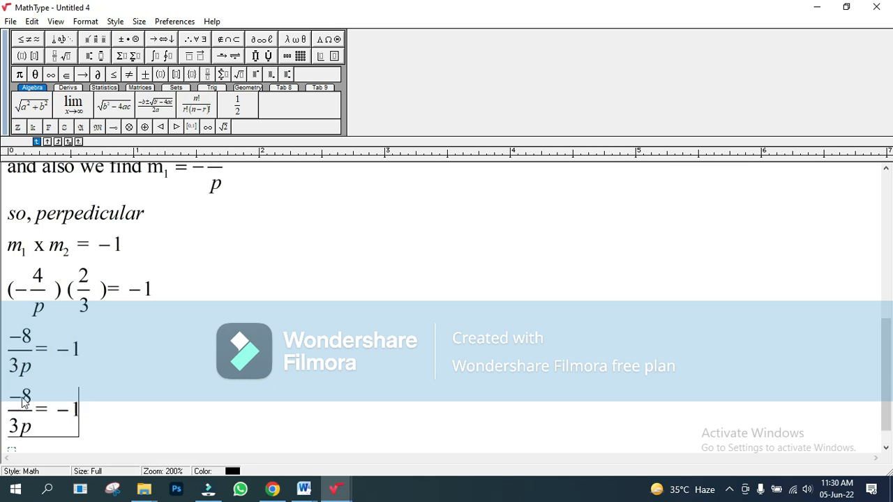
left_click(33, 397)
key("BackSpace")
left_click_drag(105, 380, 13, 399)
type("p")
key("Return")
- Copy the fraction onto the next line with p= in front and change its denominator to (−3)
key("ctrl+c")
left_click(12, 396)
key("ctrl+v")
left_click_drag(89, 411, 58, 412)
key("BackSpace")
left_click(6, 410)
type("p=")
scroll(62, 401, "down", 1)
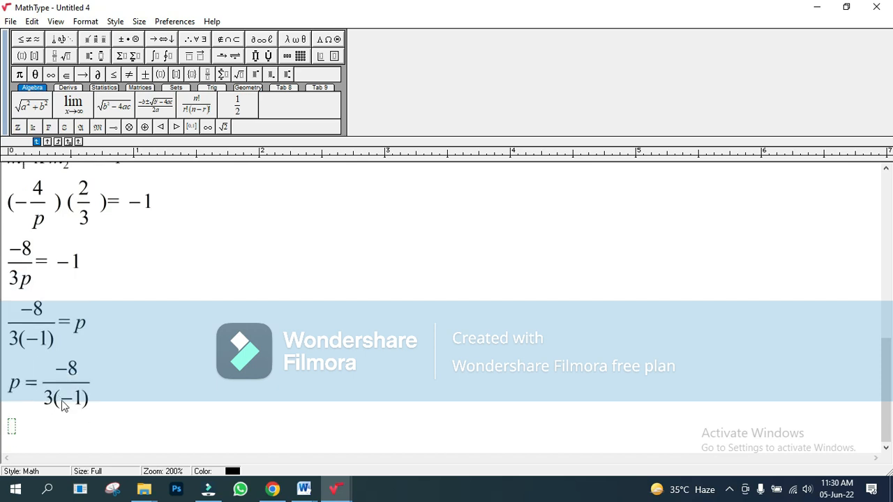
type("3")
left_click(56, 398)
key("BackSpace")
- Write the final value p = 8/3 on the line below p = −8/(−3)
left_click_drag(92, 377, 11, 402)
left_click(15, 421)
type("p=")
left_click(53, 55)
left_click(52, 72)
type("8")
key("Tab")
type("3")
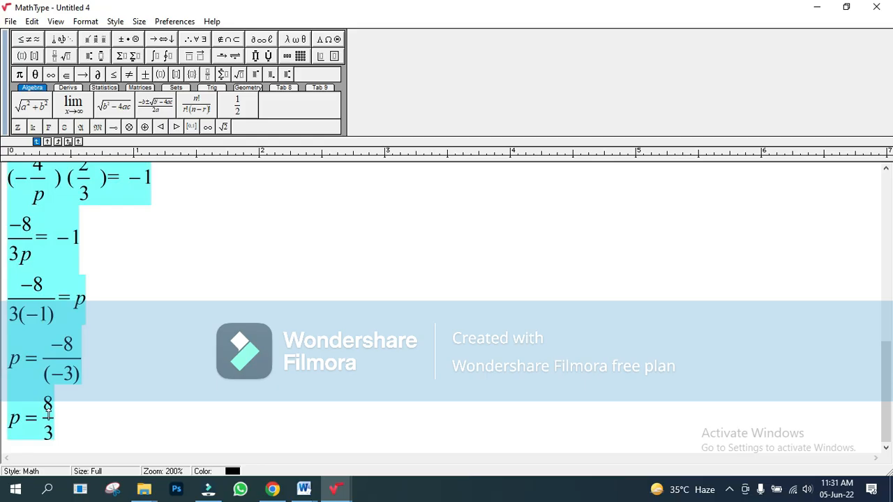
- Switch to the Word solution document and paste the whole MathType solution below the part iii heading
left_click(303, 488)
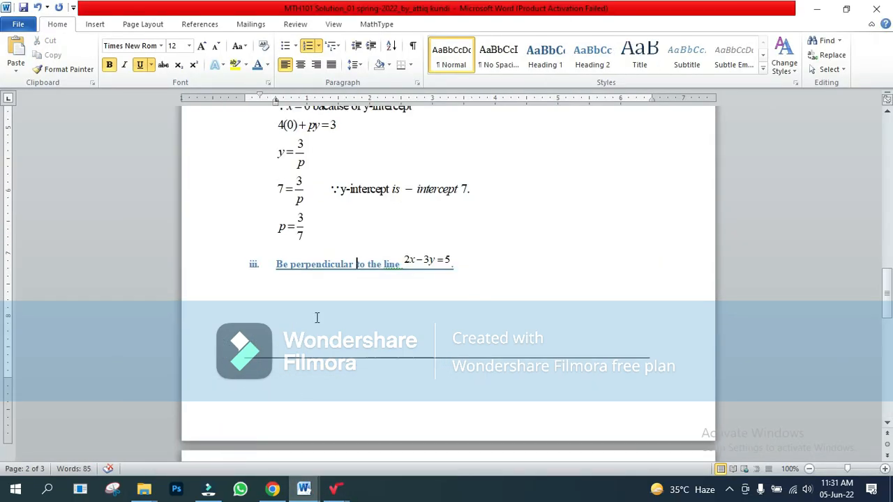
left_click(318, 304)
key("ctrl+v")
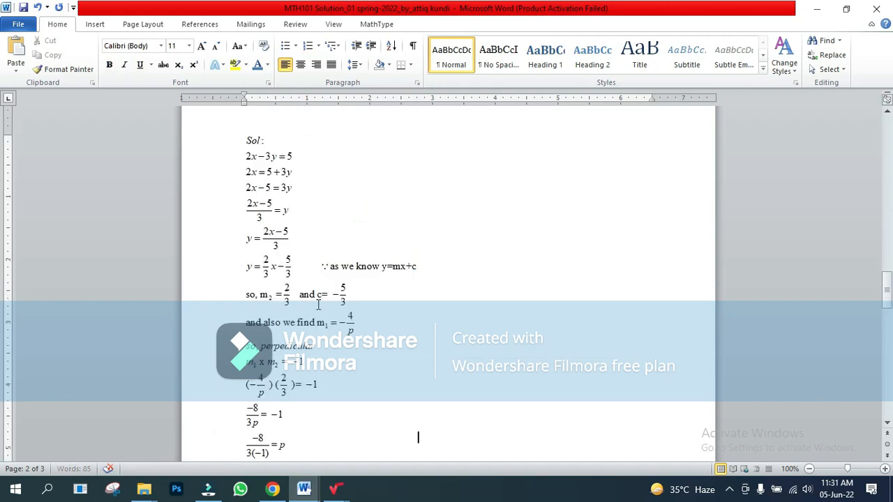
scroll(314, 296, "up", 9)
left_click(302, 287)
scroll(365, 365, "down", 7)
left_click(279, 341)
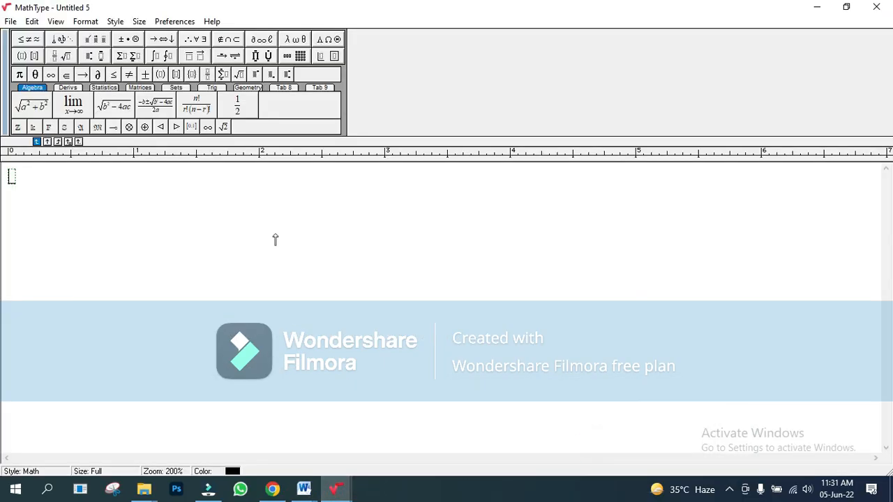
- Paste the Question 1 statement into the blank MathType equation and add 3/|2x−1| ≥ 4 from the assignment document below it
key("ctrl+v")
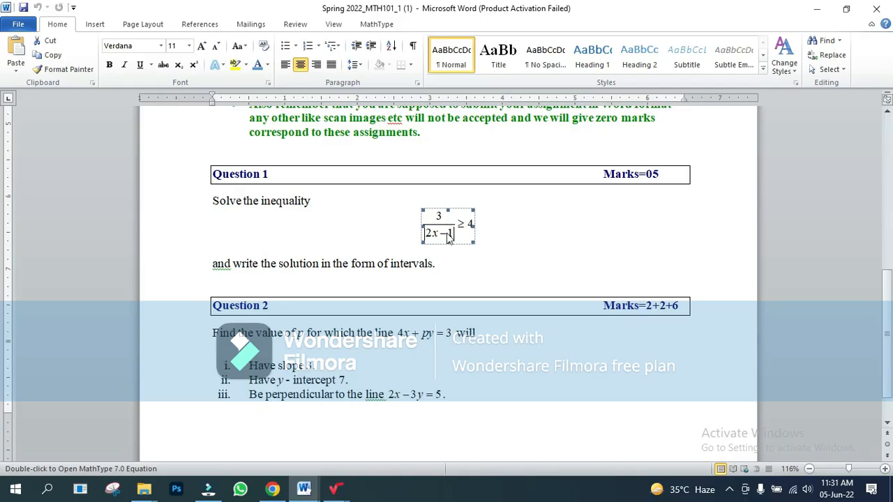
double_click(446, 231)
key("ctrl+a")
mouse_move(335, 489)
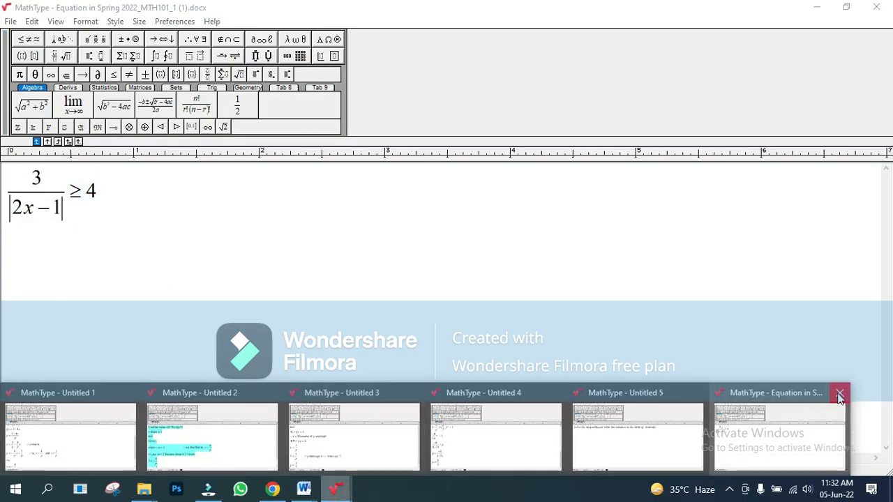
left_click(630, 430)
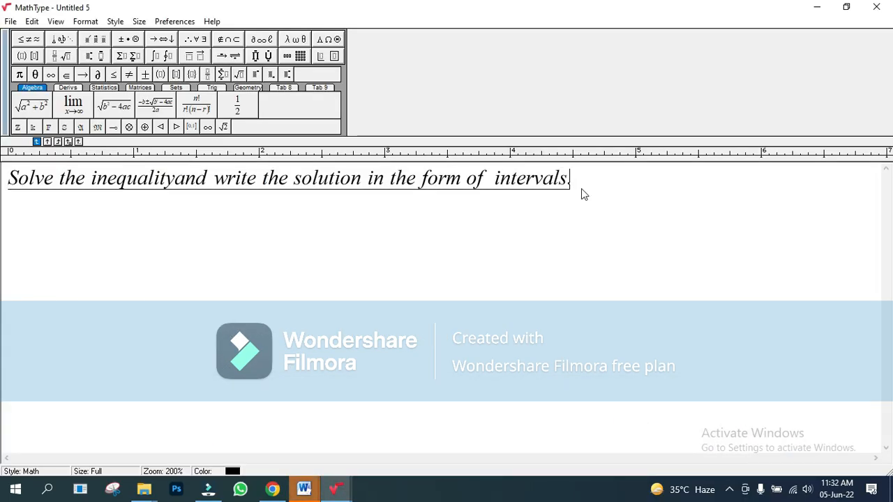
key("ctrl+v")
key("Return")
- Duplicate the inequality on the next line and rearrange the copy into 3/4 ≥ |2x−1|
key("ctrl+v")
left_click_drag(64, 302, 21, 308)
key("Delete")
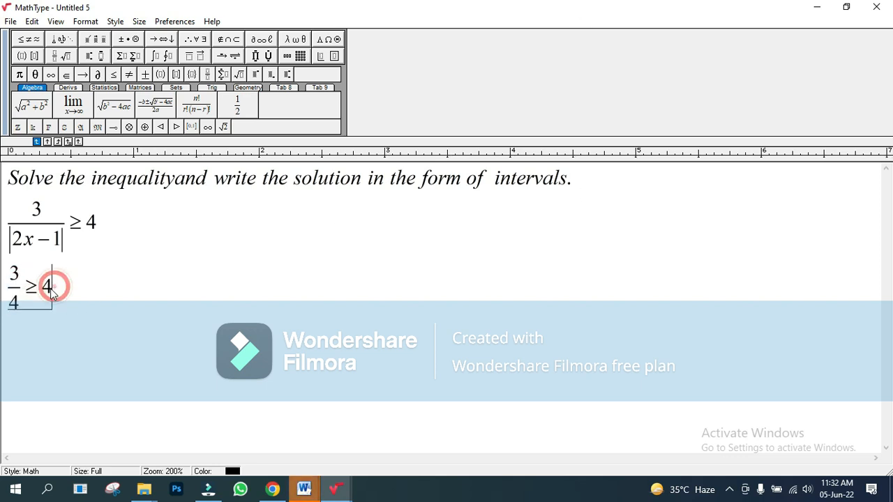
left_click_drag(64, 239, 15, 236)
key("ctrl+c")
left_click_drag(53, 287, 9, 287)
key("ctrl+v")
key("Return")
- Copy 3/4 ≥ |2x−1| after a ± sign on the next line and replace the absolute value with (2x−1)
key("ctrl+c")
left_click(12, 328)
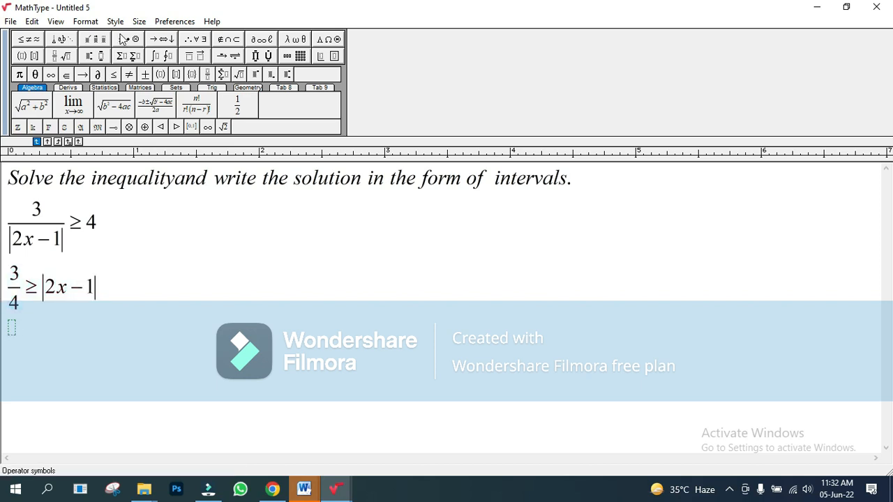
left_click(128, 40)
left_click(121, 55)
key("ctrl+v")
left_click(60, 346)
left_click_drag(61, 345, 116, 349)
key("Delete")
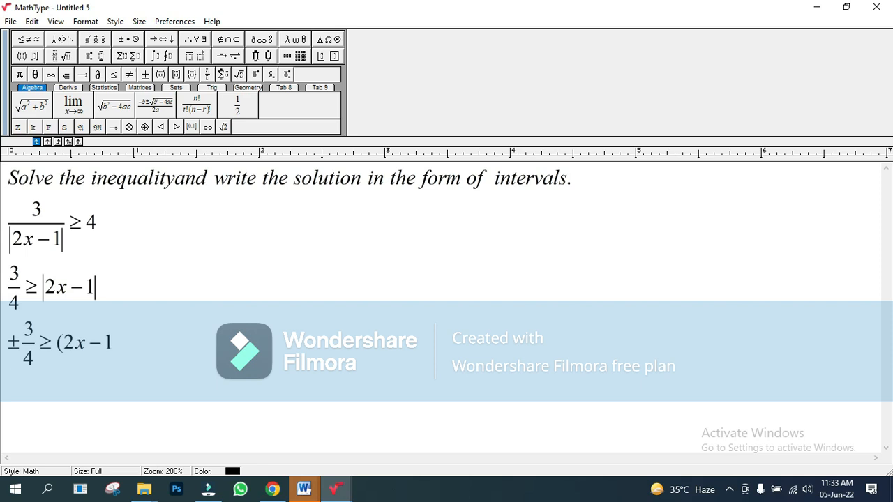
- Duplicate the ±3/4 ≥ (2x−1) line below and change the copy's ± sign to a minus
left_click_drag(123, 344, 8, 347)
key("ctrl+c")
left_click(138, 348)
key("Return")
key("ctrl+v")
left_click(19, 396)
key("BackSpace")
type("-")
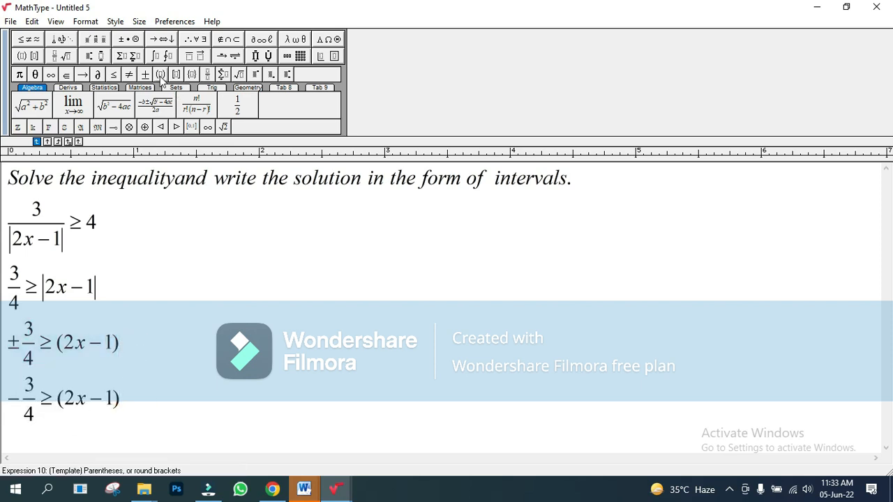
- Extend the −3/4 ≥ (2x−1) line with ≤ +3/4, copying the 3/4 fraction
left_click(29, 41)
left_click(20, 54)
left_click_drag(36, 396, 24, 403)
key("ctrl+c")
left_click(145, 404)
type("+")
key("ctrl+v")
- Copy −3/4 ≥ (2x−1) onto a new line below the double inequality and indent it
key("Return")
key("Return")
left_click_drag(122, 362, 10, 358)
key("ctrl+c")
left_click(18, 420)
key("ctrl+v")
left_click(10, 394)
- Copy (2x−1) ≤ +3/4 from the double inequality and place it beside −3/4 ≥ (2x−1) on the same line
left_click(261, 392)
left_click_drag(173, 338, 57, 334)
key("ctrl+c")
left_click(253, 399)
key("ctrl+v")
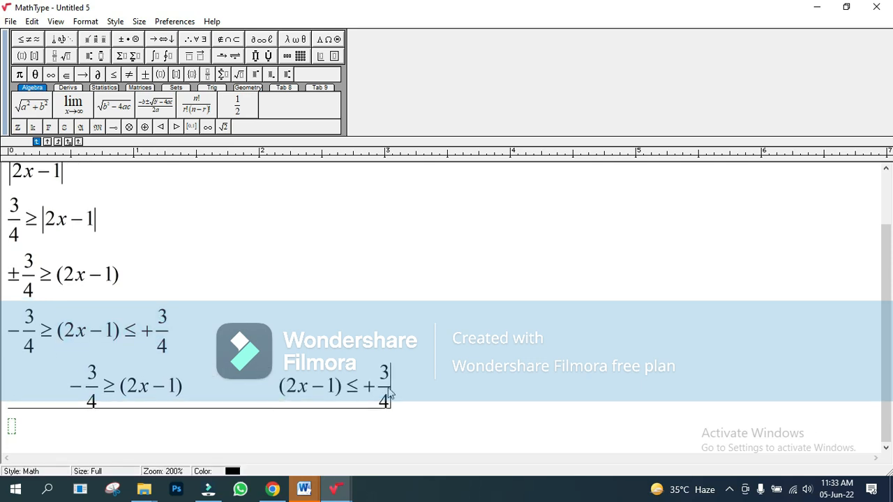
- Copy the indented −3/4 ≥ (2x−1) onto the next line and rework it into −3 ≥ 4(2x−1)
scroll(441, 307, "down", 1)
left_click_drag(68, 355, 6, 357)
left_click(18, 396)
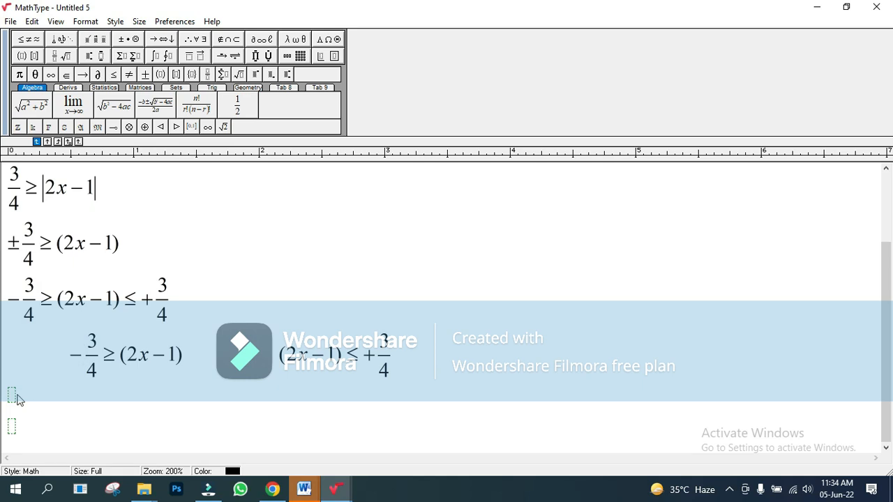
left_click_drag(73, 354, 182, 357)
key("ctrl+c")
left_click(83, 399)
key("ctrl+v")
left_click(95, 423)
key("BackSpace")
key("BackSpace")
key("BackSpace")
left_click(119, 396)
type("4")
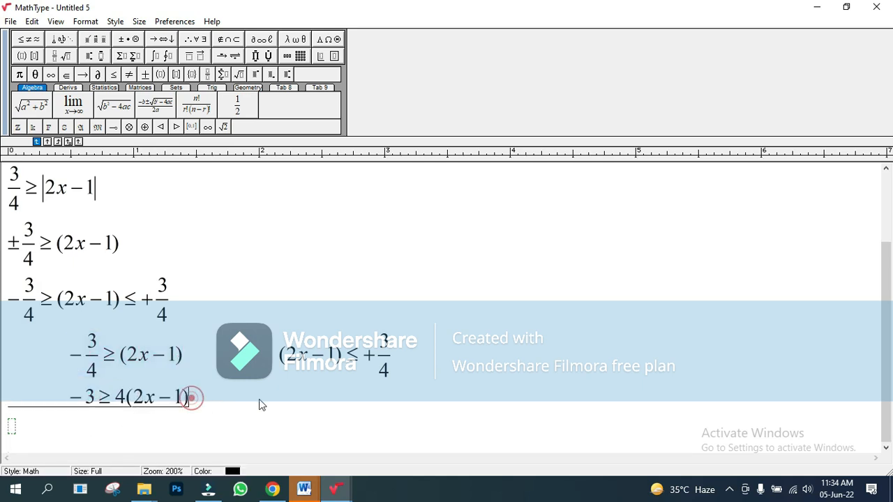
- Copy (2x−1) ≤ +3/4 onto the next line beside −3 ≥ 4(2x−1)
mouse_move(278, 357)
left_mouse_down()
mouse_move(185, 357)
mouse_move(279, 358)
left_mouse_up()
double_click(206, 356)
left_click(226, 363)
left_click(223, 404)
left_click_drag(183, 398, 72, 397)
left_click(269, 401)
left_click_drag(280, 354, 394, 352)
key("ctrl+c")
left_click(284, 396)
key("ctrl+v")
- Rework the copied inequality into 4(2x−1) ≤ +3 by replacing the fraction with 3 and adding the factor 4
left_click_drag(396, 411, 386, 412)
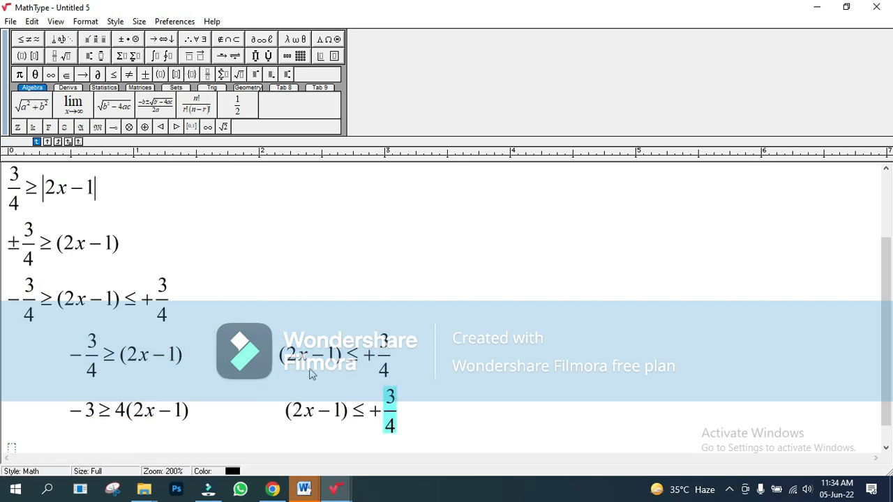
type("3")
left_click(286, 398)
type("4")
- Copy the line of both inequalities onto the next line and expand the first one to −3 ≥ (8x−4)
left_click_drag(404, 400, 9, 400)
key("ctrl+c")
left_click(231, 415)
key("ctrl+v")
left_click_drag(144, 401, 137, 400)
left_click(126, 399)
key("BackSpace")
left_click(133, 400)
key("BackSpace")
type("8")
key("BackSpace")
type("4")
- Expand the second inequality on the copied line to (8x−4) ≤ +3
left_click(285, 400)
key("BackSpace")
left_click(292, 400)
key("BackSpace")
type("8")
left_click(330, 399)
key("BackSpace")
type("4")
- Duplicate the line with −3 ≥ (8x−4) and (8x−4) ≤ +3 below it and add five line breaks
left_click_drag(389, 398, 12, 407)
key("ctrl+c")
left_click(63, 418)
key("ctrl+v")
key("Return")
key("Return")
key("Return")
key("Return")
key("Return")
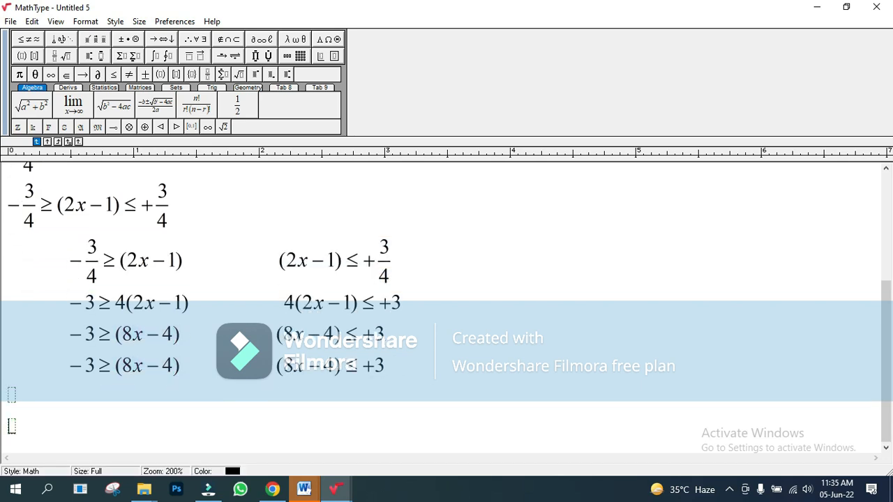
- Remove the parentheses on the duplicated line to give −3 ≥ 8x−4 and 8x−4 ≤ +3
left_click(122, 272)
key("BackSpace")
left_click(270, 272)
key("BackSpace")
left_click(320, 272)
key("BackSpace")
- Copy that line below and move the constants across to give −3+4 ≥ 8x and 8x ≤ +3+4
left_click_drag(354, 271, 2, 275)
key("ctrl+c")
left_click(10, 300)
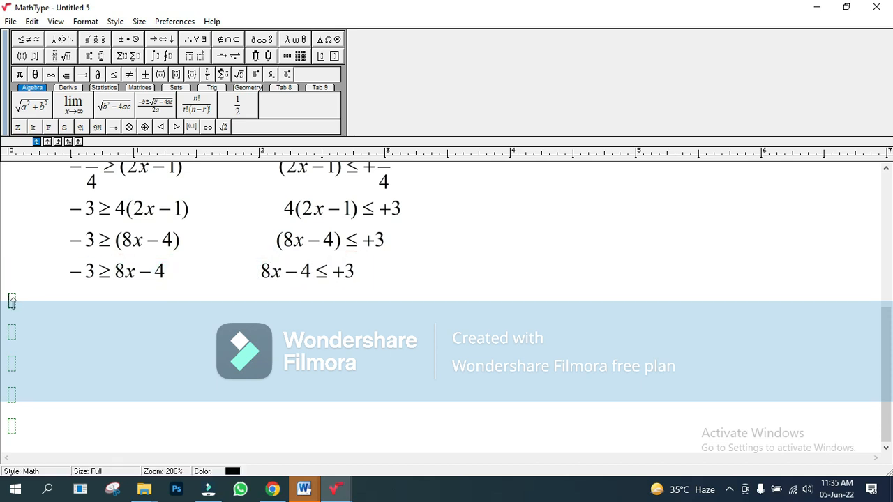
key("ctrl+v")
left_click_drag(166, 303, 140, 303)
key("Delete")
left_click(93, 302)
type("+4")
left_click_drag(311, 303, 291, 309)
key("Delete")
- Copy the rearranged line onto the next line and simplify it to 1 ≥ 8x and 8x ≤ 7
left_click_drag(354, 306, 4, 307)
key("ctrl+c")
left_click(12, 335)
key("ctrl+v")
left_click_drag(123, 339, 74, 340)
type("1")
left_click_drag(302, 333, 10, 366)
type("7")
- Copy the simplified line below and turn its first inequality into 1/8 ≥ x with a fraction template
key("ctrl+c")
left_click(10, 365)
key("ctrl+v")
key("BackSpace")
left_click_drag(128, 365, 117, 366)
left_click(60, 57)
left_click(55, 71)
left_click(125, 392)
type("8")
- Turn the second inequality on the new line into x ≤ 7/8 with a fraction template
left_click_drag(313, 382, 302, 381)
left_click(60, 58)
left_click(54, 70)
key("BackSpace")
left_click(298, 393)
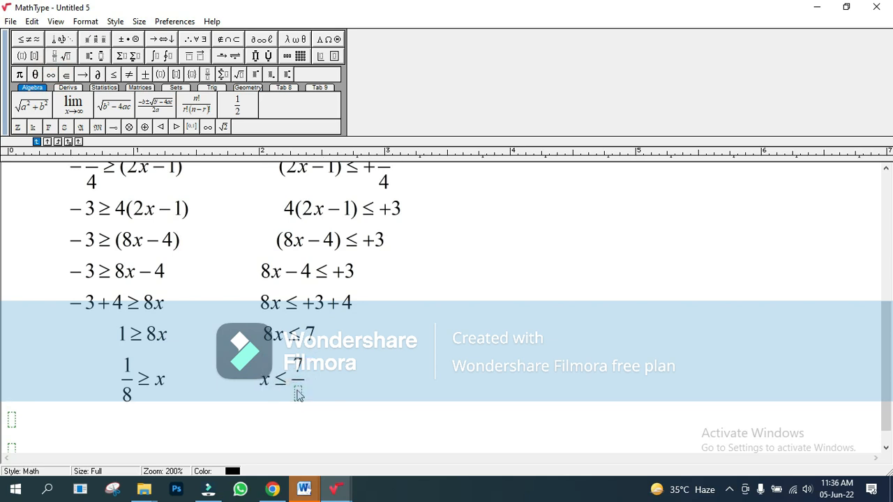
type("8")
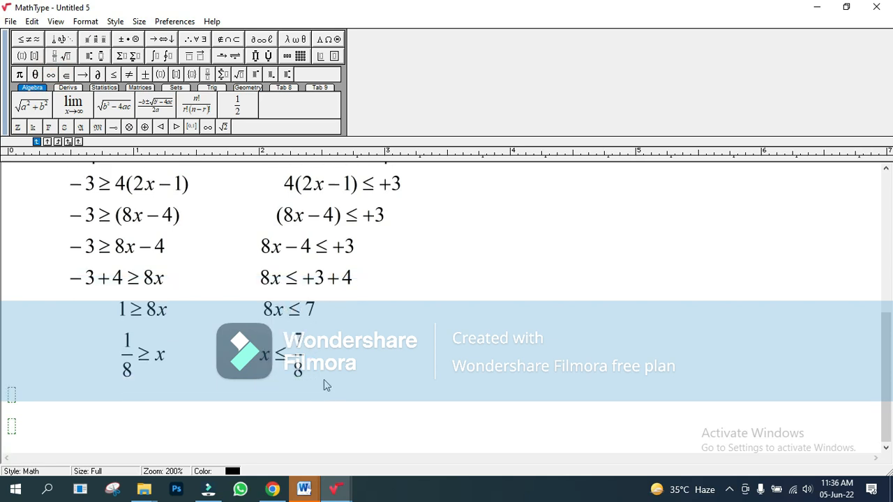
- Copy 1/8 ≥ x to a new line and append ≤ 7/8 to form the combined inequality 1/8 ≥ x ≤ 7/8
left_click_drag(169, 357, 4, 365)
left_click(165, 357)
key("ctrl+v")
key("ctrl+z")
key("ctrl+c")
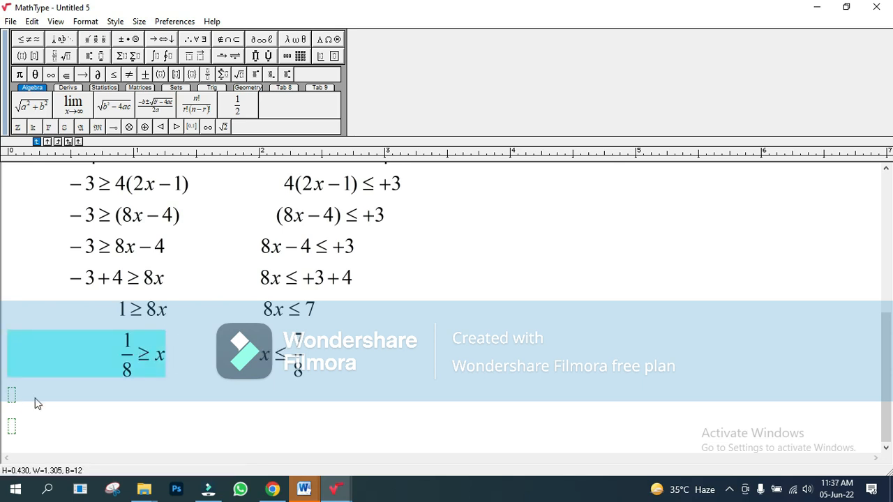
left_click(62, 401)
key("ctrl+v")
left_click_drag(306, 357, 277, 357)
key("ctrl+c")
left_click(177, 413)
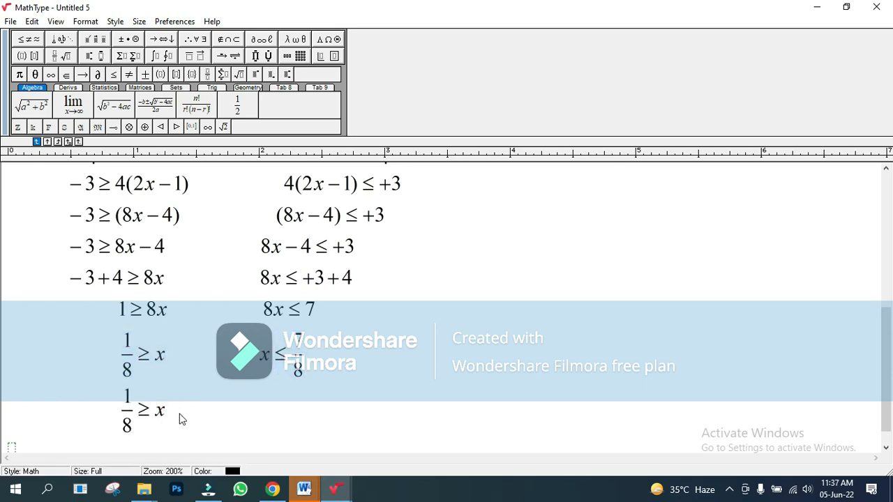
key("ctrl+v")
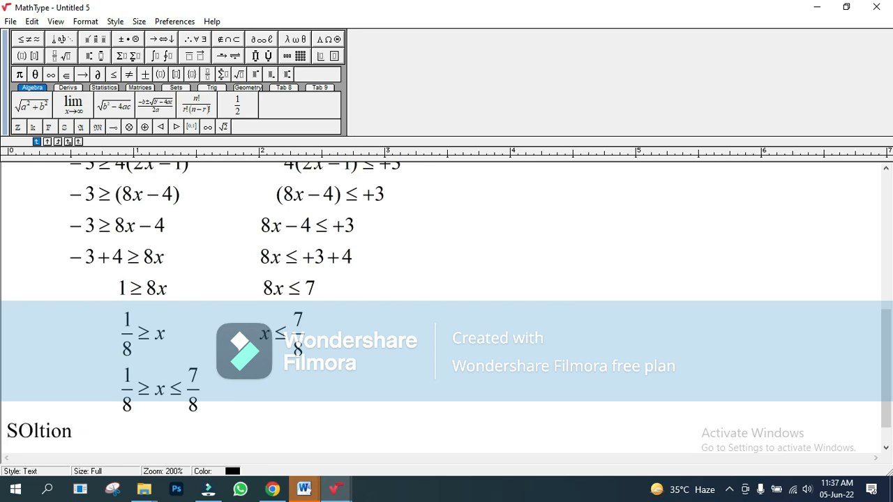
- Add the closing line "SOltion set in interval: {1/8, 7/8}" below the combined inequality
type("terval: {")
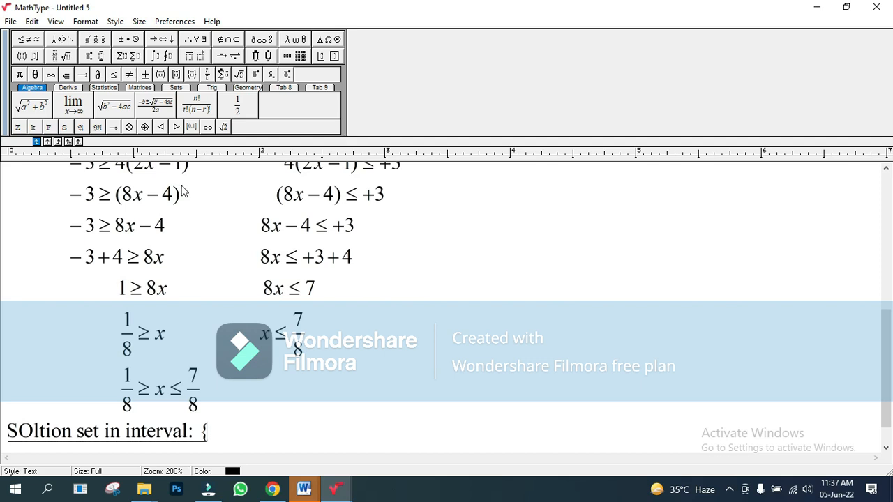
left_click(53, 56)
left_click(54, 75)
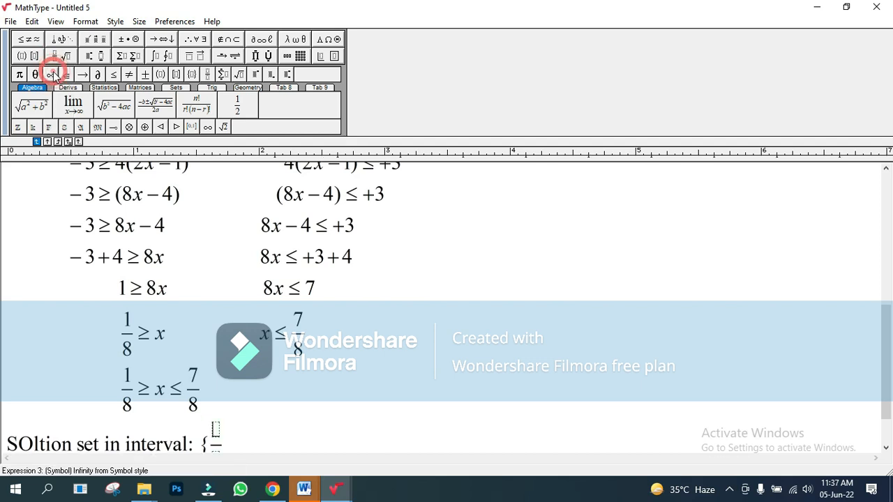
key("Tab")
type("8")
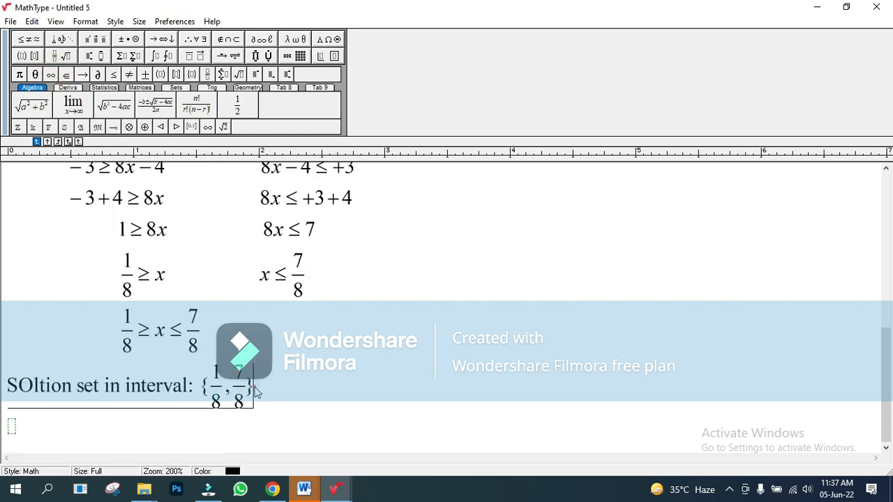
- Select the whole MathType inequality solution and switch to the first page of the Word solution document
key("ctrl+a")
left_click(304, 489)
scroll(307, 419, "up", 15)
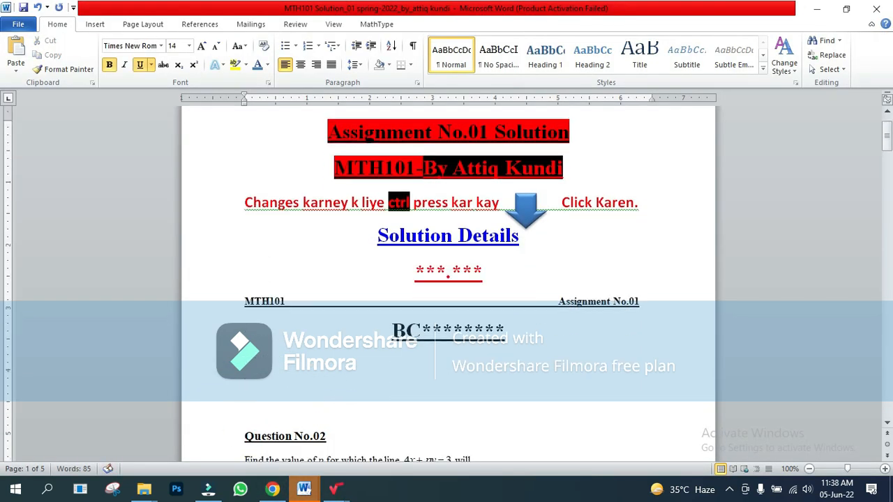
- Bring "and write the solution in the form of intervals." from the assignment document below the Question No.01 inequality in the Word solution
left_click(335, 489)
left_click(484, 447)
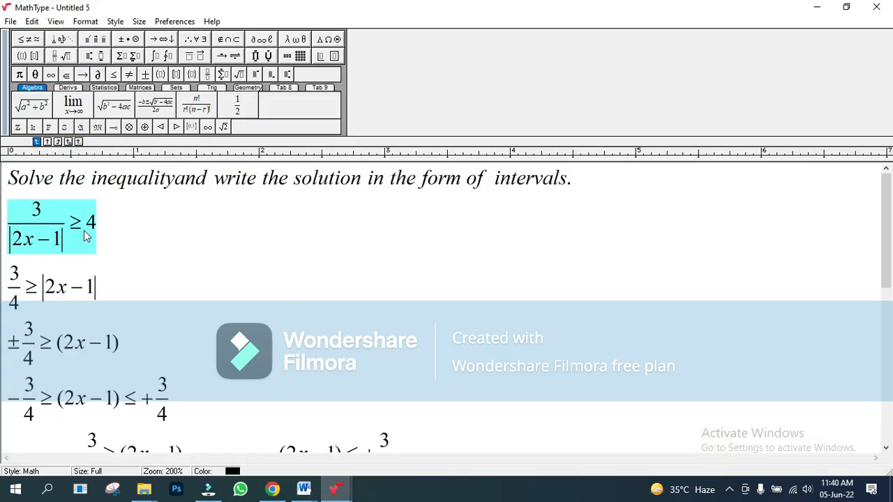
left_click(304, 489)
left_click(252, 440)
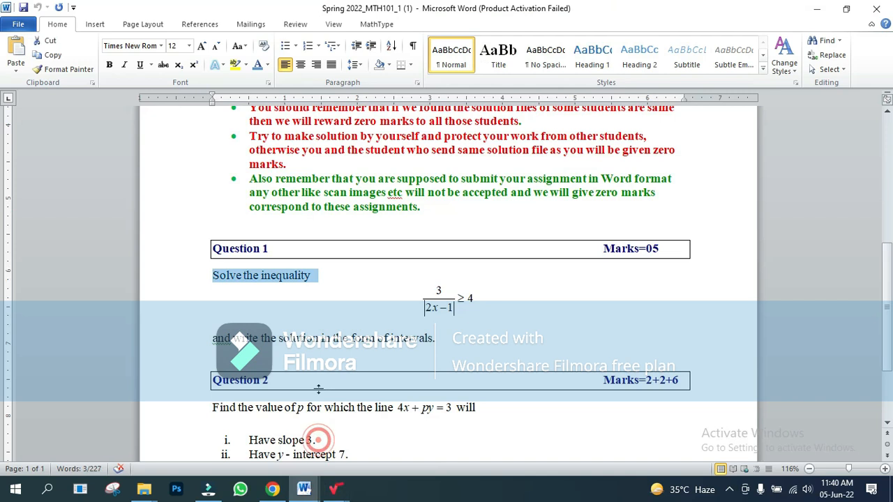
mouse_move(304, 488)
left_click(292, 440)
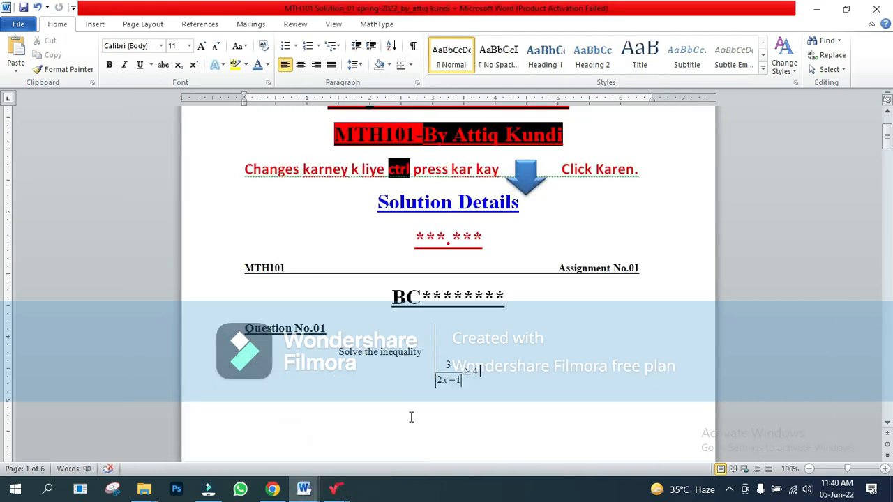
key("ctrl+v")
scroll(358, 427, "down", 5)
scroll(360, 426, "up", 4)
- Insert a run of blank lines ahead of the Question No.02 heading to move it onto the next page
left_click(236, 265)
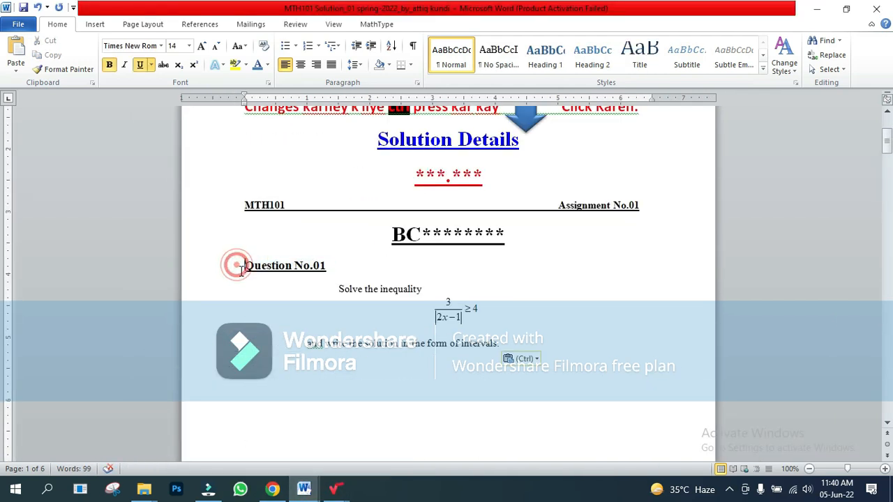
key("Return")
key("Return")
key("Return")
key("Return")
key("Return")
key("Return")
key("Return")
key("Return")
key("Return")
key("Return")
key("Return")
scroll(388, 326, "down", 20)
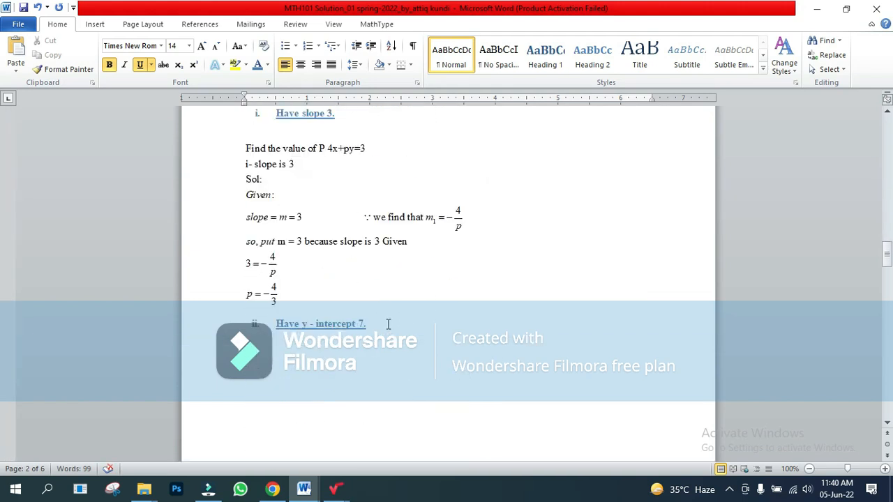
- Enlarge the pasted Question No.01 MathType solution from its lower corner
scroll(241, 256, "up", 10)
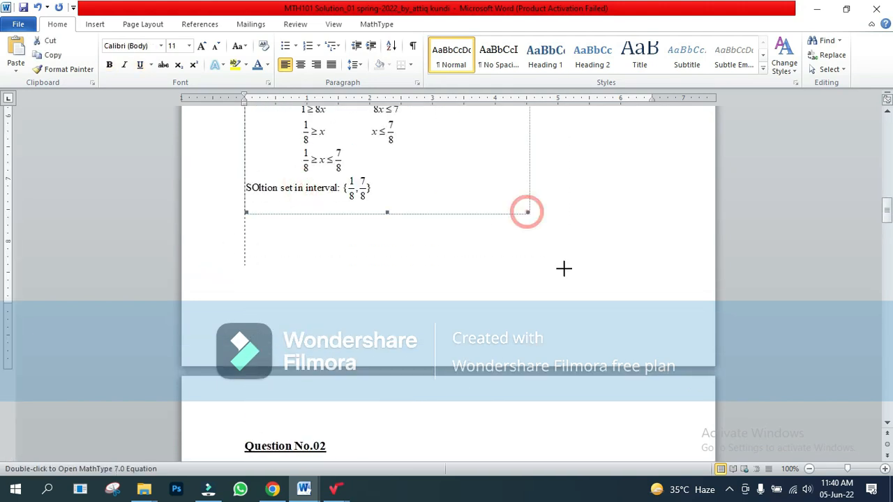
left_click_drag(564, 268, 574, 281)
scroll(319, 255, "down", 1)
scroll(326, 269, "up", 6)
- Delete two surplus blank lines in the Question No.02 section ahead of the slope solution
scroll(327, 269, "down", 18)
left_click(271, 174)
key("Delete")
key("Delete")
- Insert two line breaks between the slope solution and the heading "Have y - intercept 7."
scroll(271, 173, "down", 12)
left_click(296, 272)
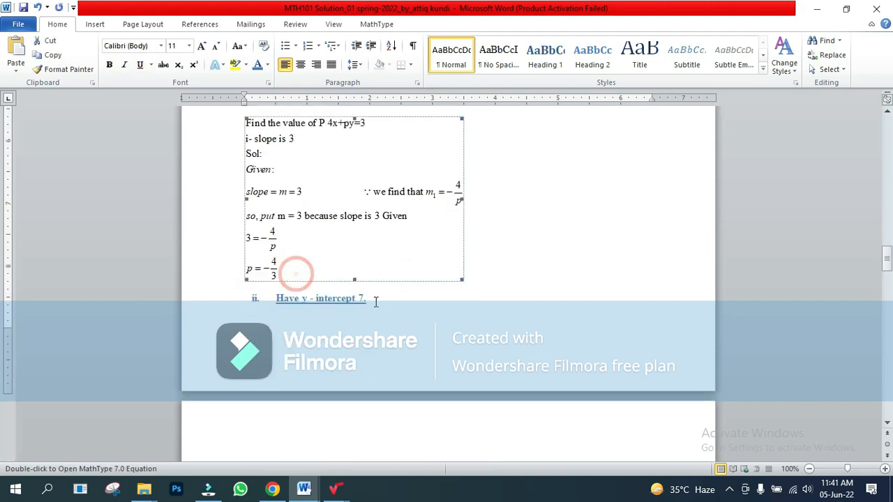
key("Return")
key("Return")
left_click(275, 281)
- Delete the surplus blank lines around the remaining Question No.02 parts and check the layout through to the closing section
scroll(282, 278, "down", 12)
left_click(332, 173)
key("Delete")
scroll(333, 174, "up", 14)
left_click(314, 332)
left_click(476, 295)
key("Delete")
scroll(413, 305, "down", 10)
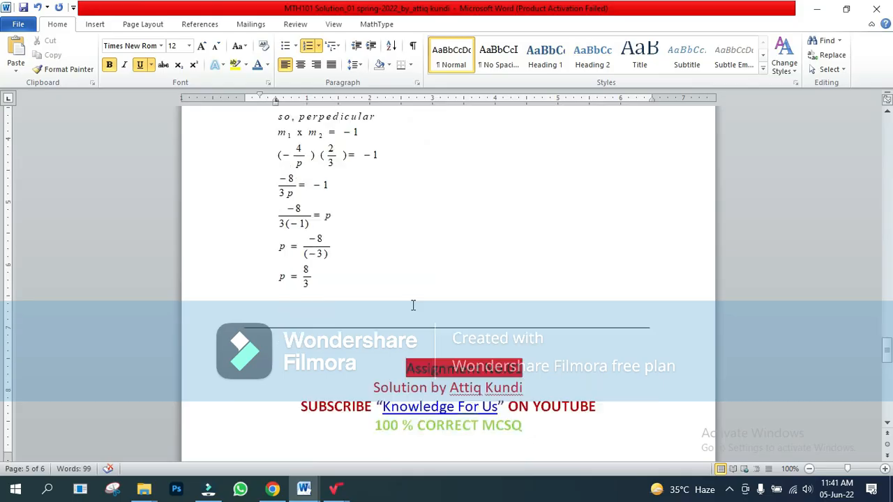